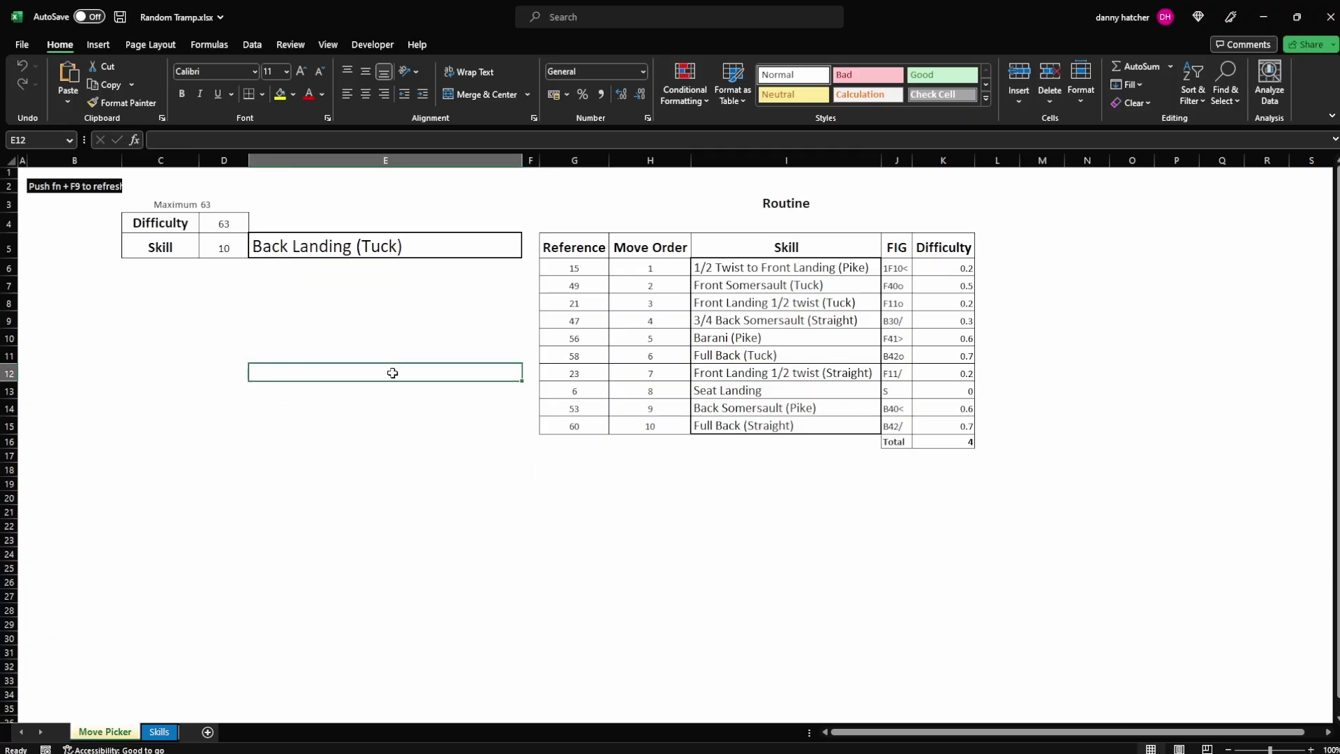
# Recalculate three times with F9 until skill 28, 1 and 1/2 Twist appears and the routine totals 3.3
pyautogui.press('F9')
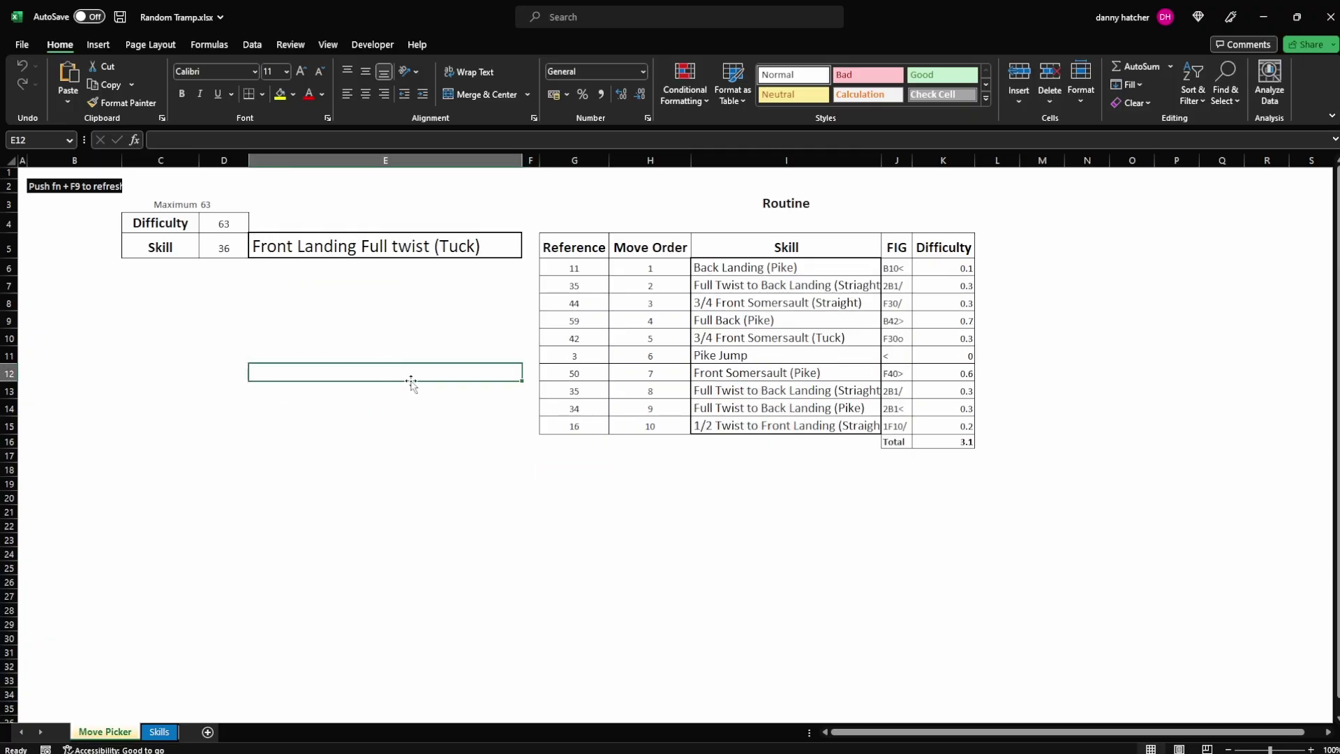
pyautogui.press('F9')
pyautogui.press('F9')
pyautogui.press('F9')
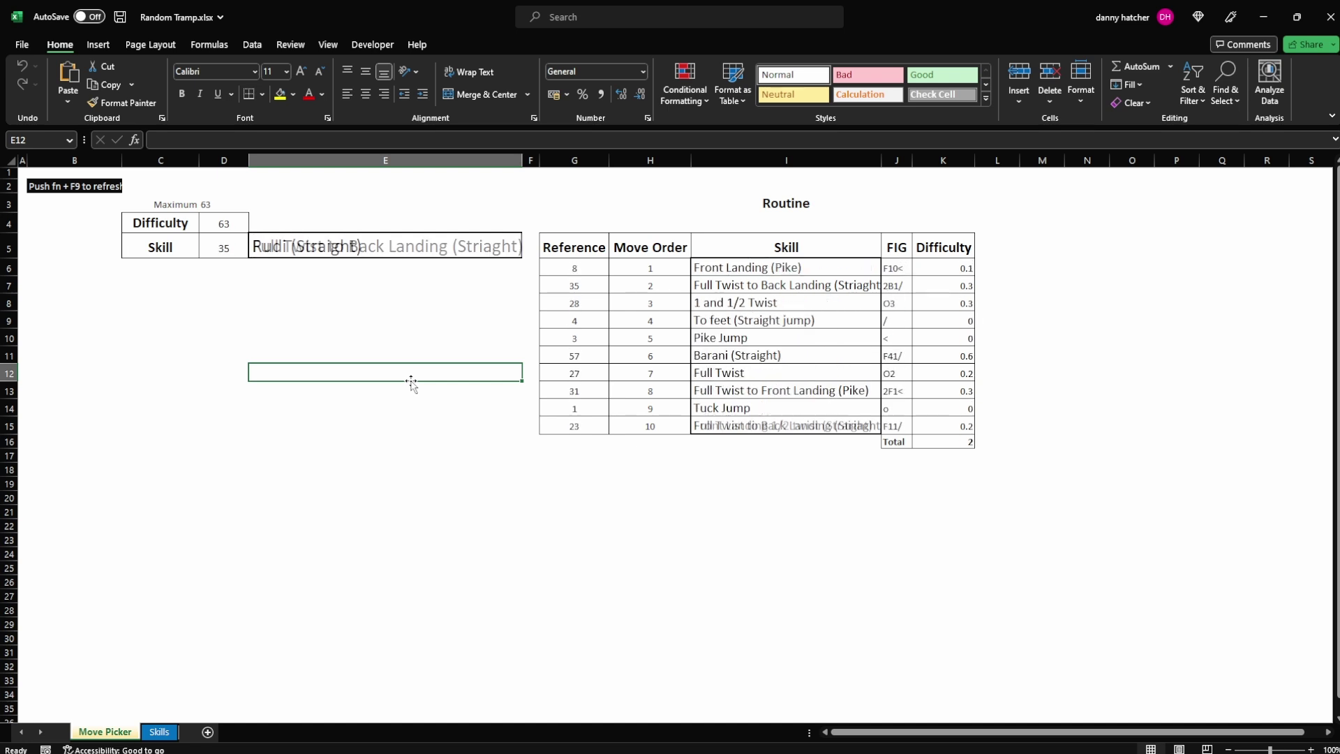
pyautogui.press('F9')
pyautogui.press('F9')
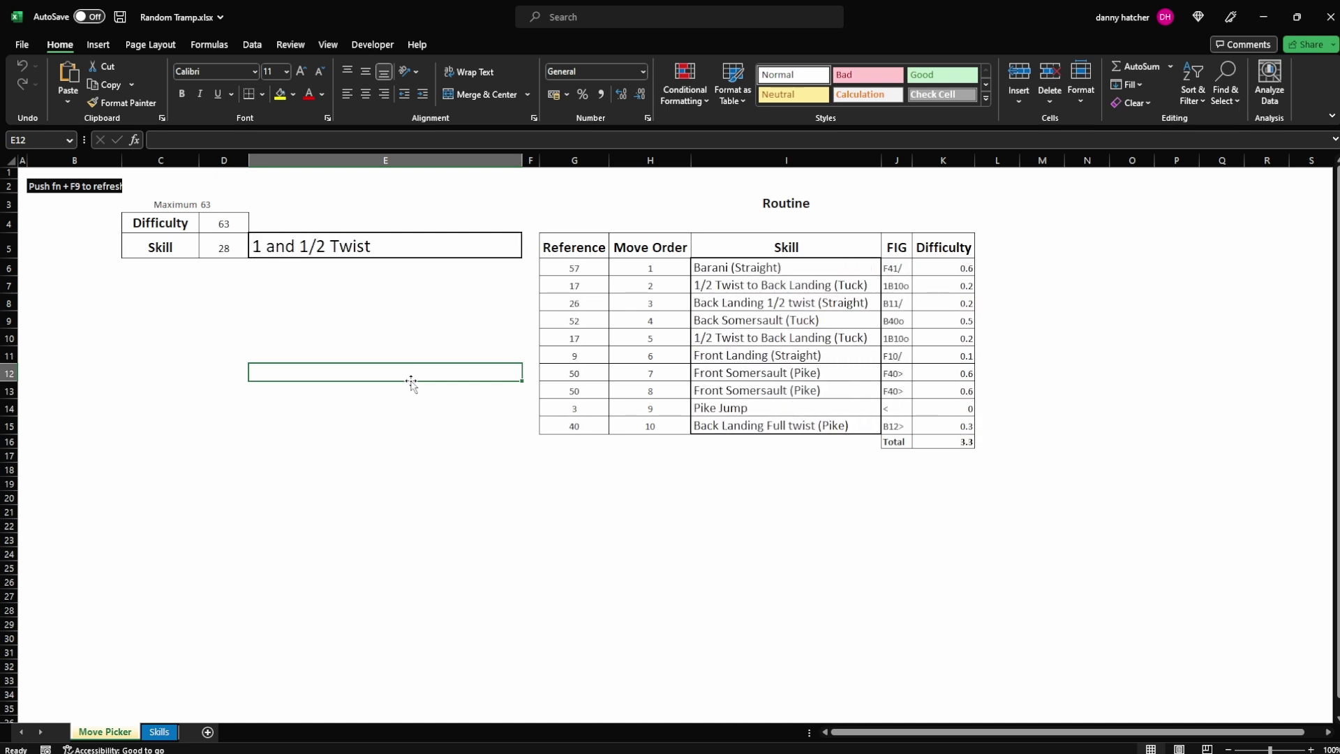
# Enter 25 as the Difficulty in D4 and recalculate, giving Pike Jump and a 1.1 total
pyautogui.click(226, 203)
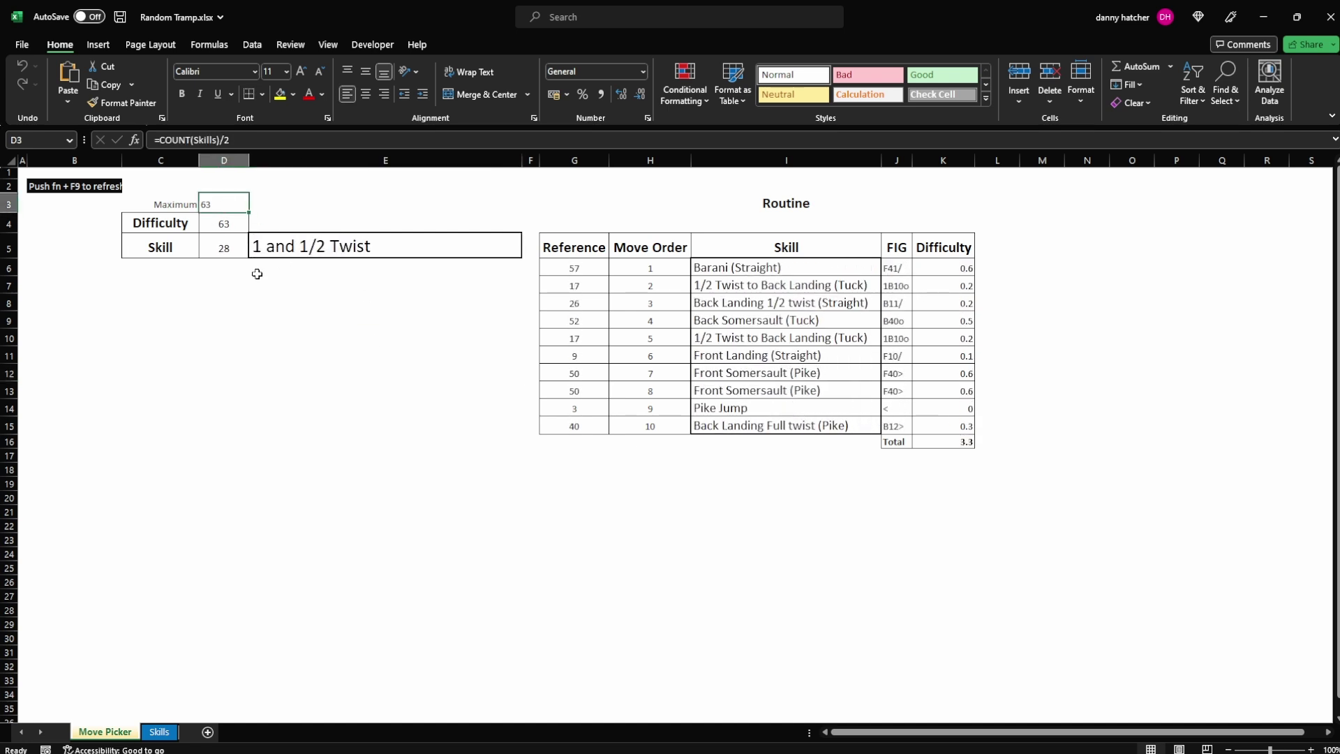
pyautogui.click(232, 226)
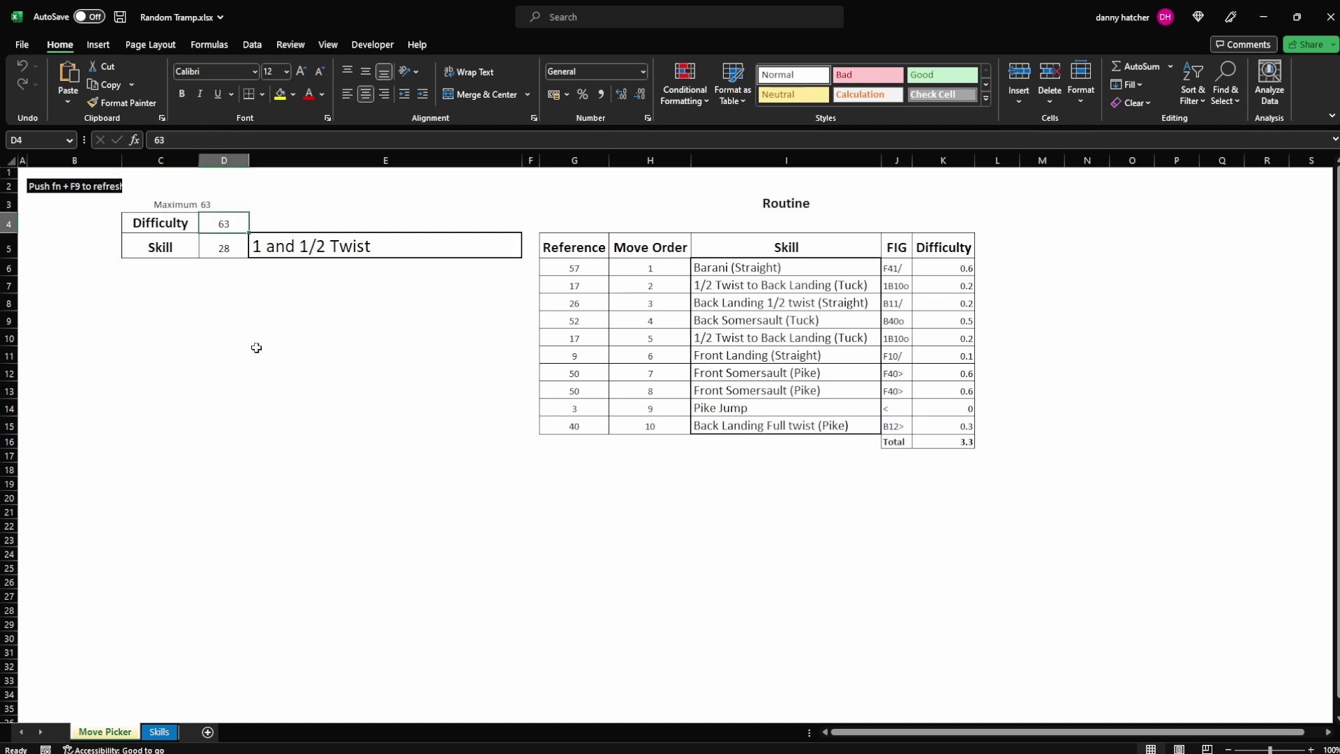
pyautogui.write('25')
pyautogui.press('Return')
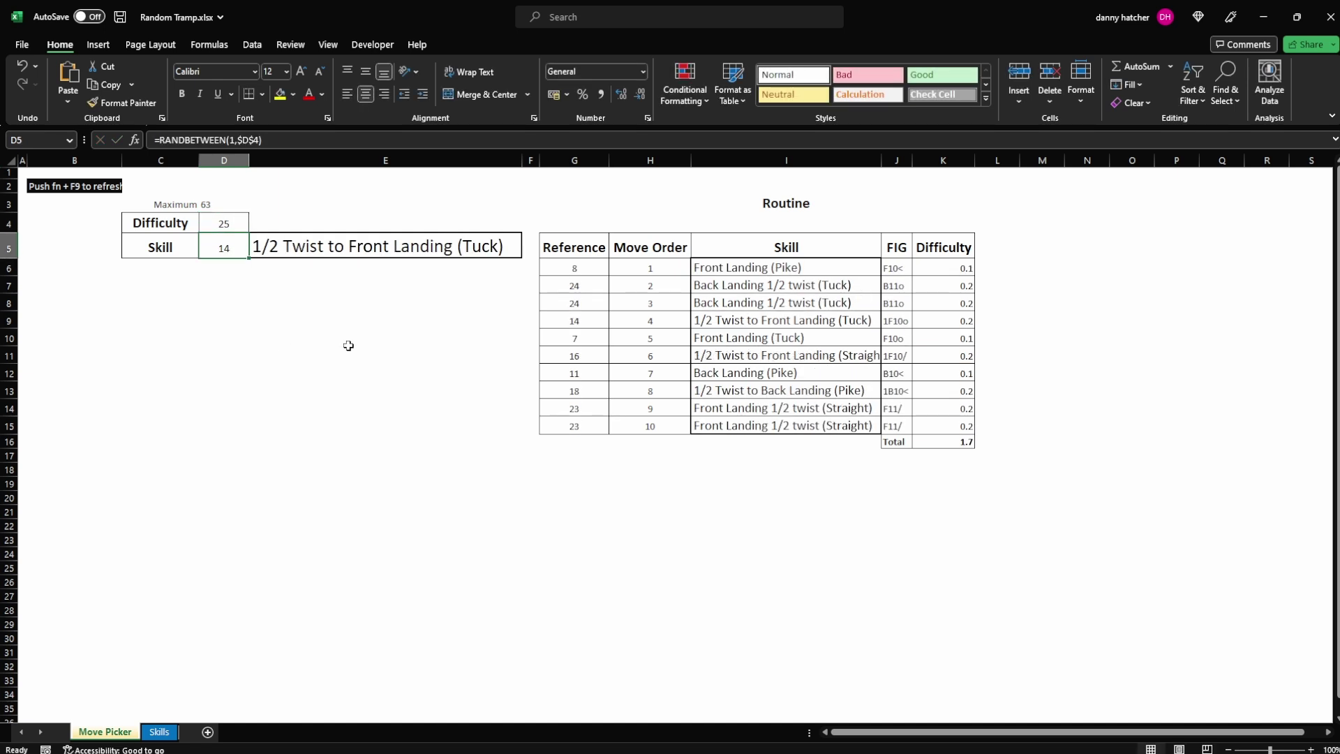
pyautogui.click(350, 343)
pyautogui.press('F9')
pyautogui.press('F9')
pyautogui.press('F9')
pyautogui.press('F9')
pyautogui.press('F9')
pyautogui.press('F9')
pyautogui.press('F9')
pyautogui.press('F9')
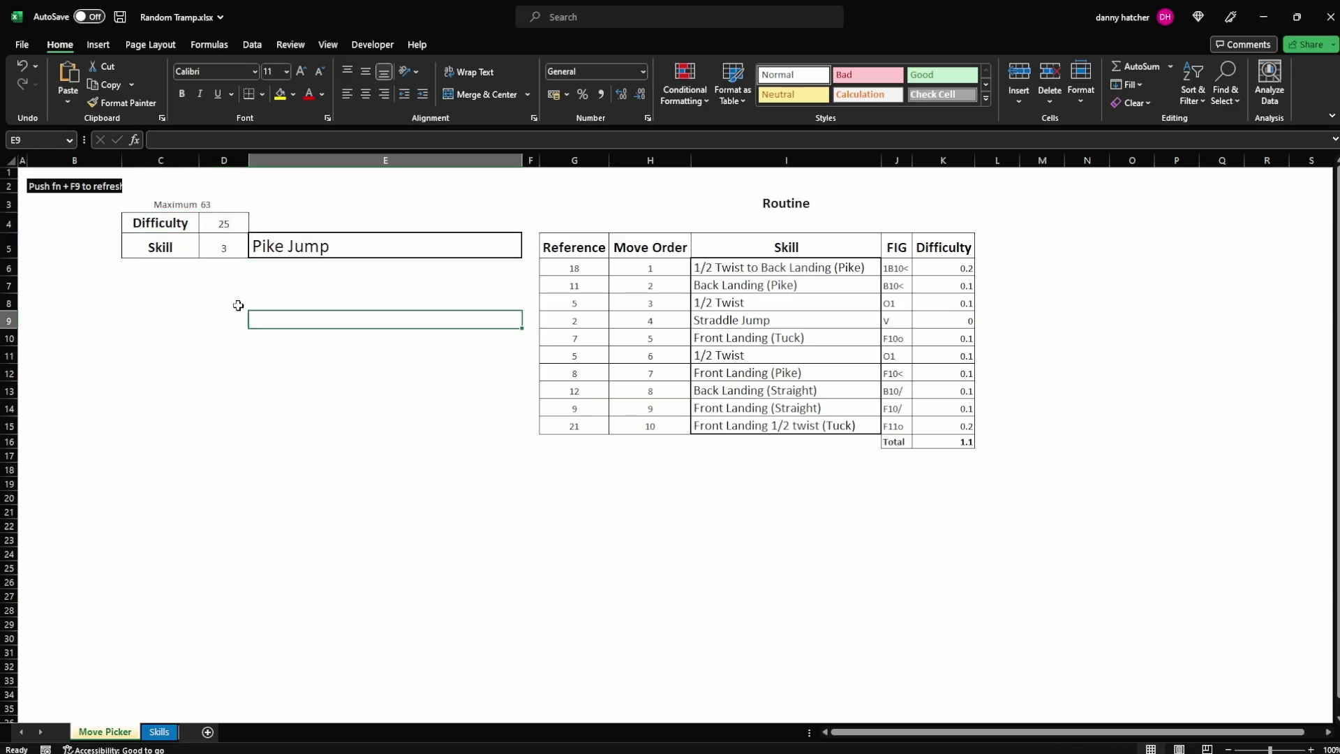
pyautogui.click(147, 227)
pyautogui.click(168, 250)
pyautogui.click(218, 223)
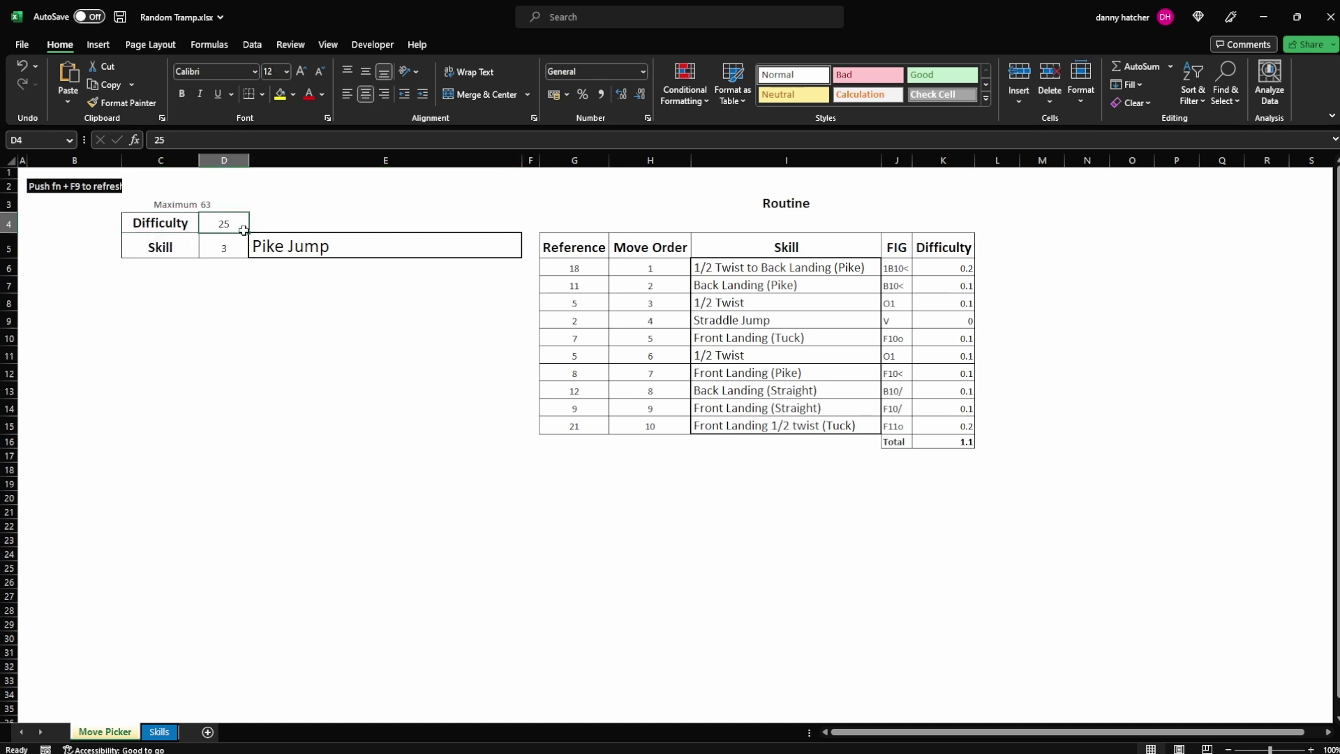
# Review the Skills sheet's first row: number 1, Tuck Jump, its FIG code and difficulty
pyautogui.click(159, 731)
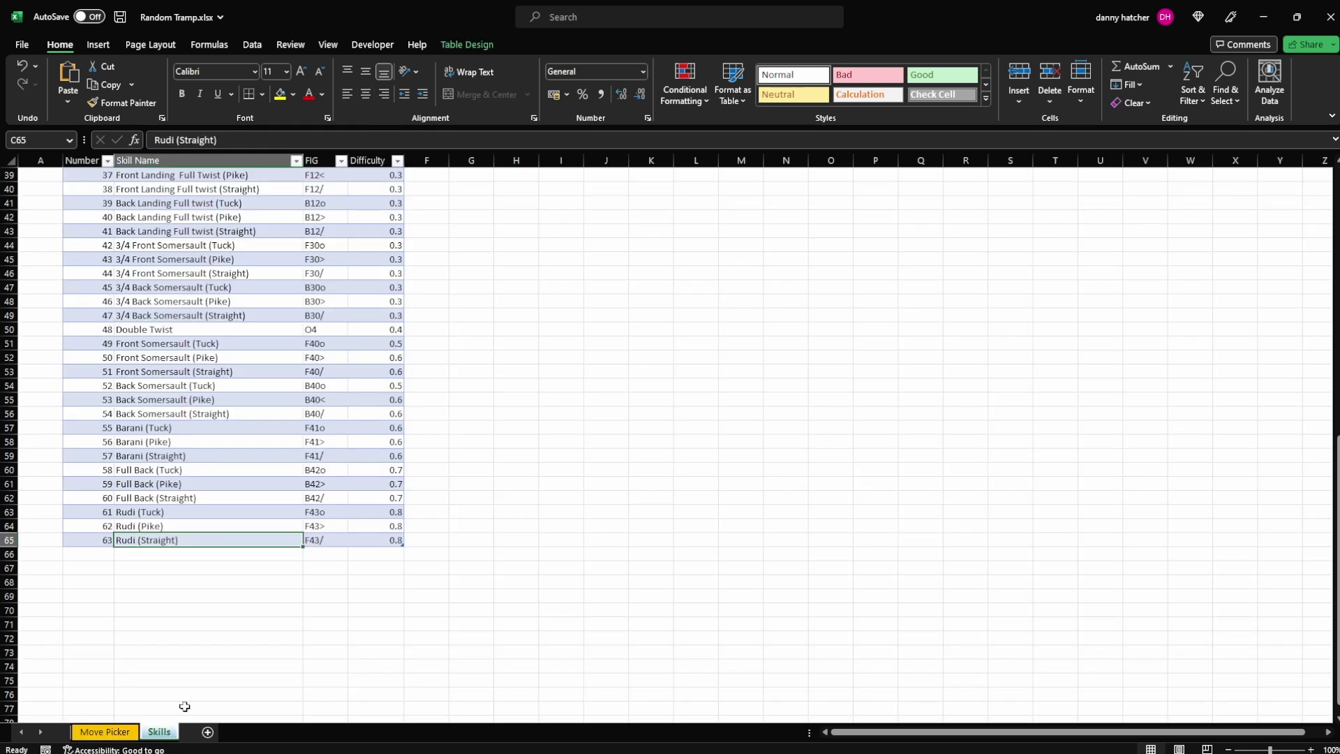
pyautogui.scroll(13, 239, 508)
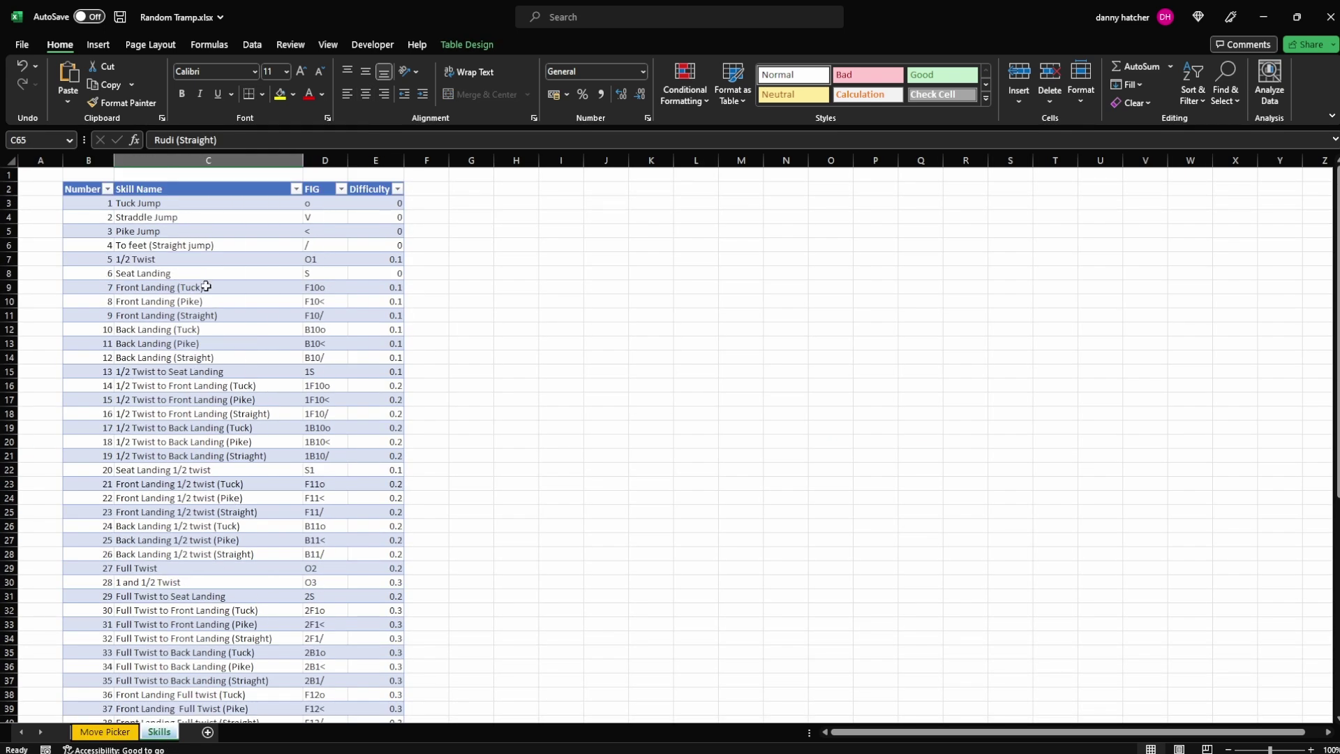
pyautogui.click(79, 204)
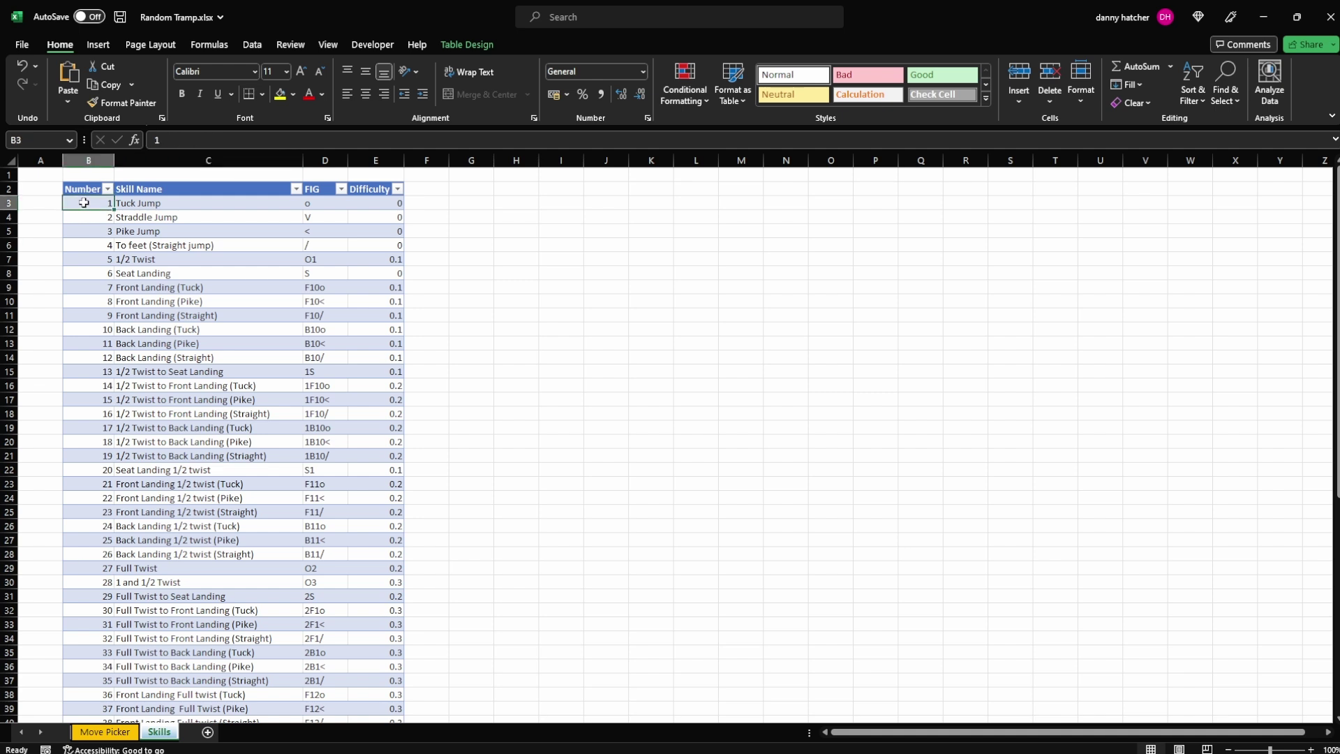
pyautogui.click(151, 204)
pyautogui.click(331, 204)
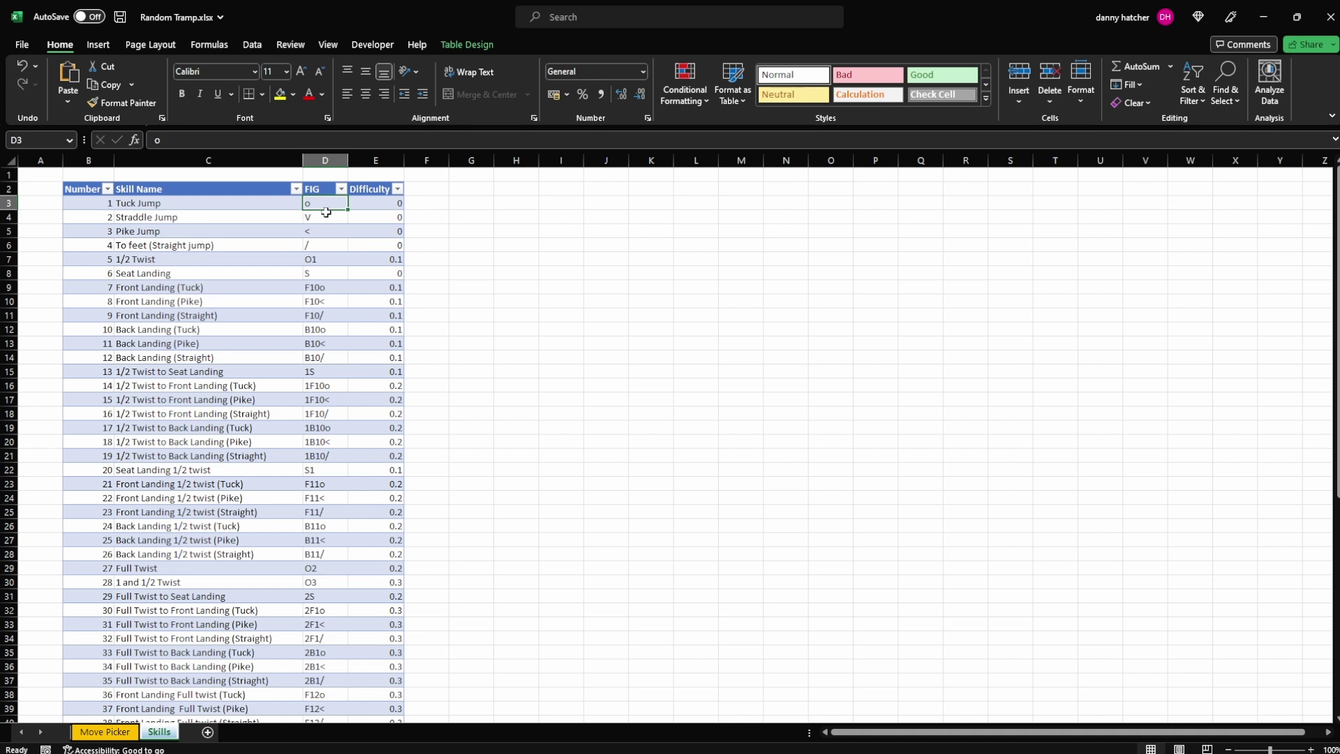
pyautogui.click(374, 204)
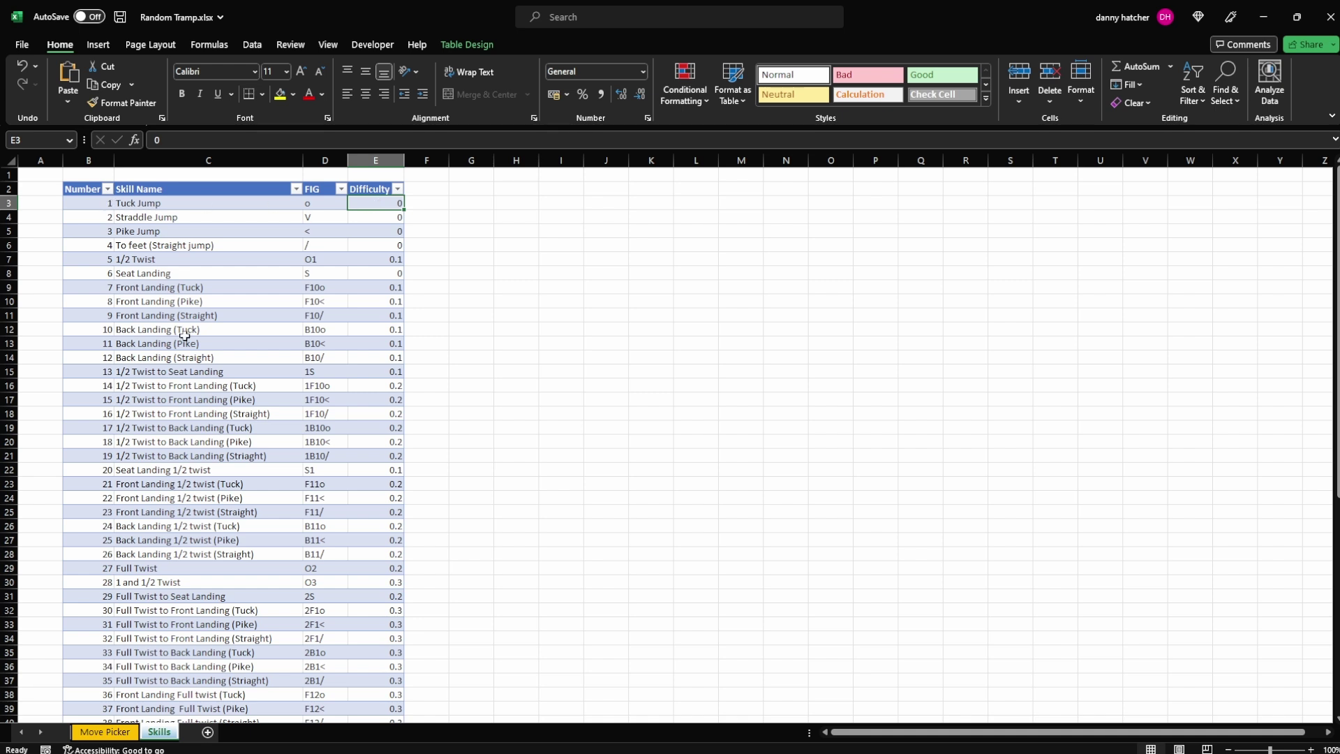
# Glance back at Difficulty 25, then select skill numbers 1 through 16 on the Skills sheet
pyautogui.click(121, 730)
pyautogui.click(224, 223)
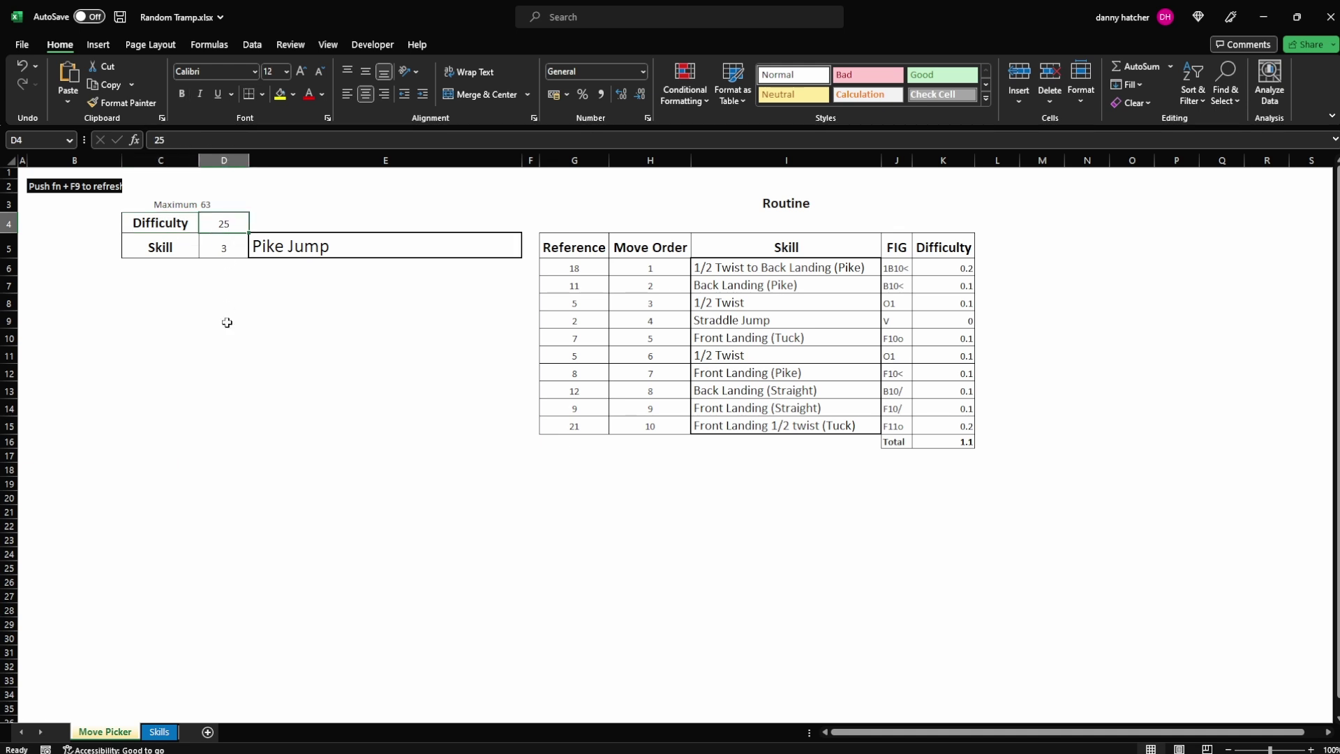
pyautogui.click(159, 731)
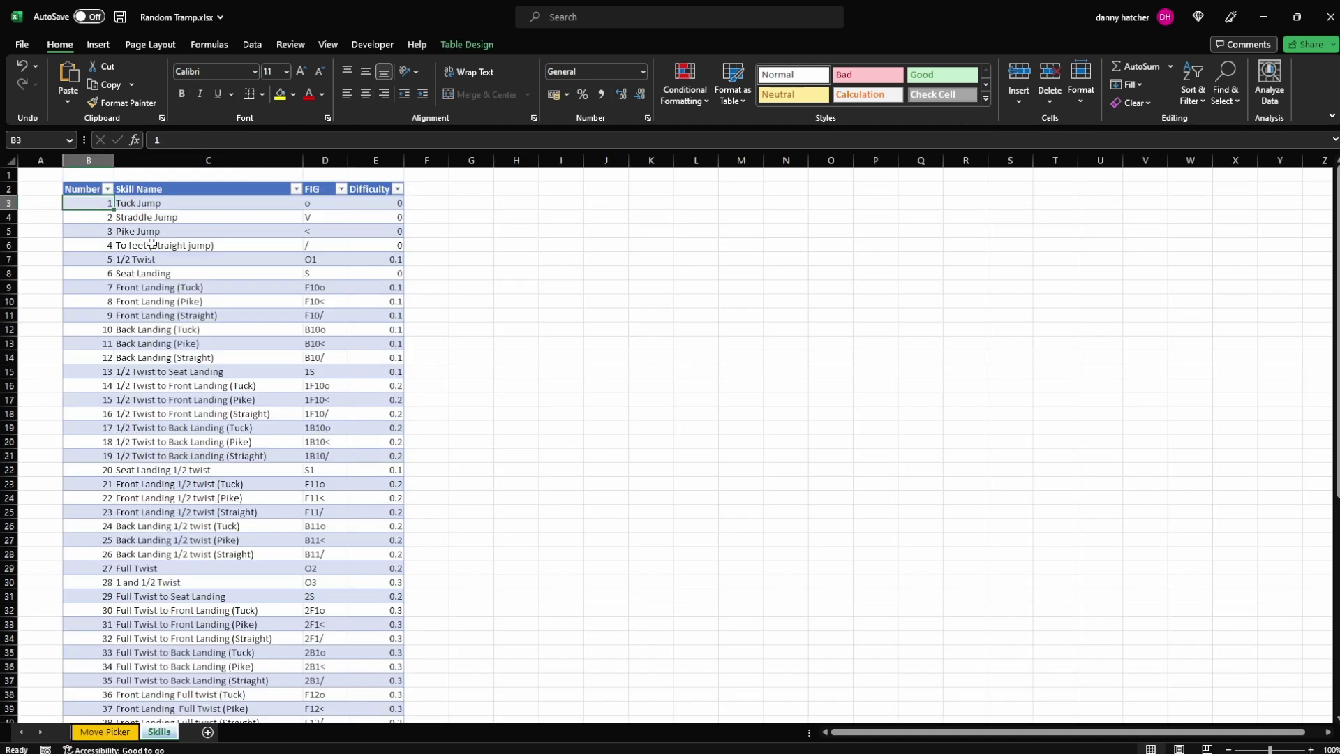
pyautogui.press('Down')
pyautogui.press('Down')
pyautogui.press('Down')
pyautogui.press('Down')
pyautogui.press('Down')
pyautogui.press('Down')
pyautogui.press('Down')
pyautogui.press('Down')
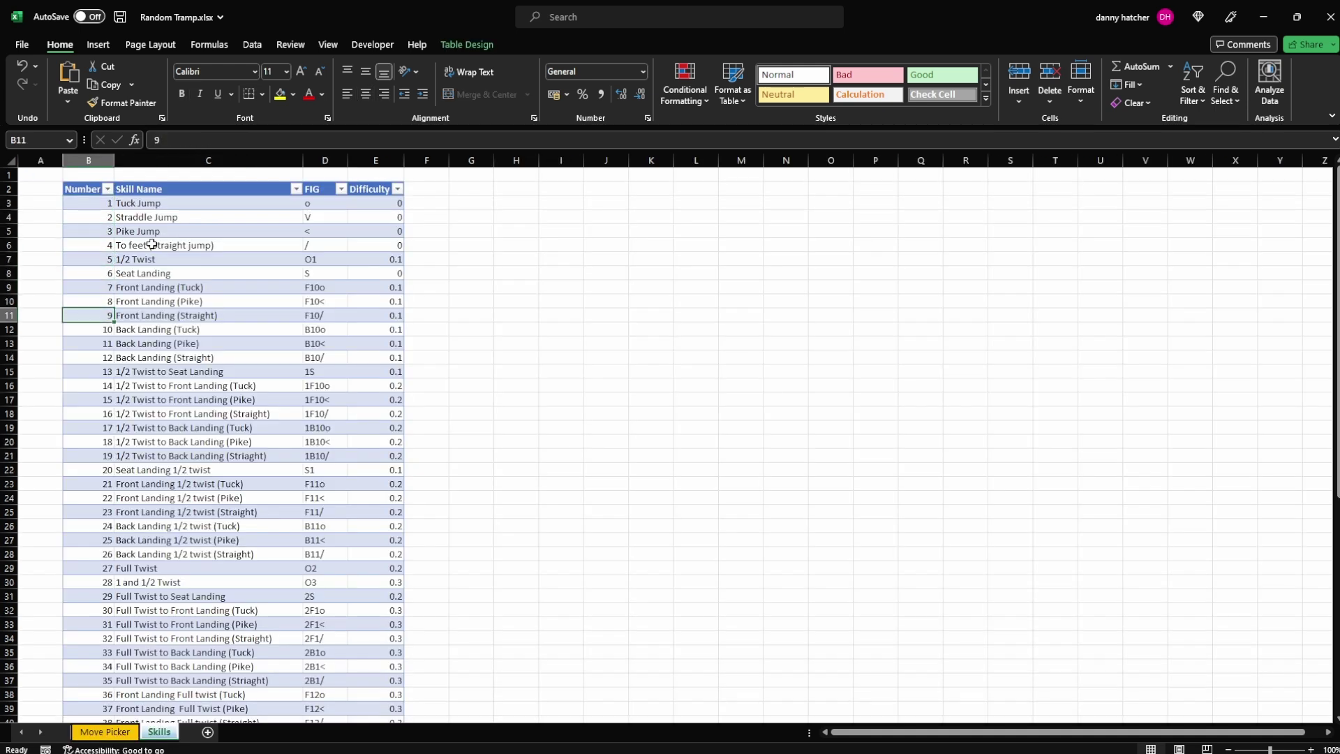
pyautogui.moveTo(99, 205); pyautogui.dragTo(104, 414)
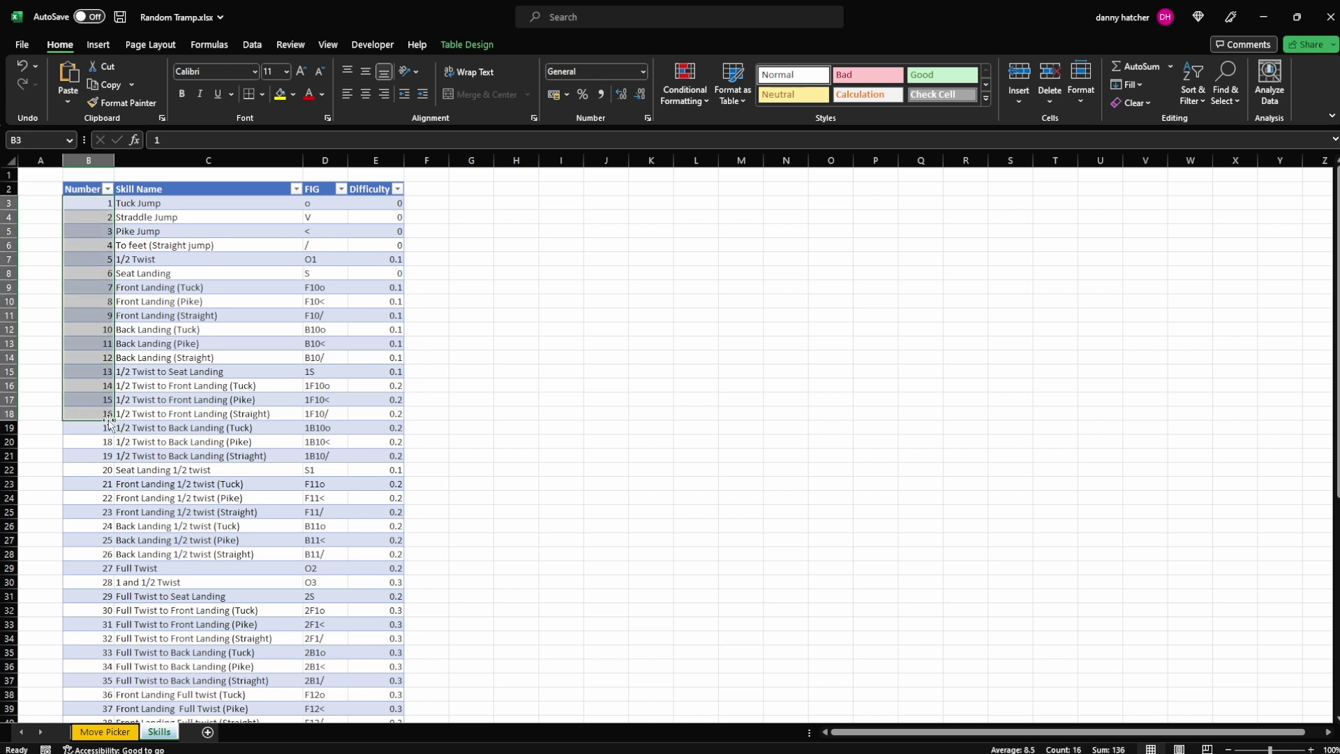
pyautogui.click(244, 385)
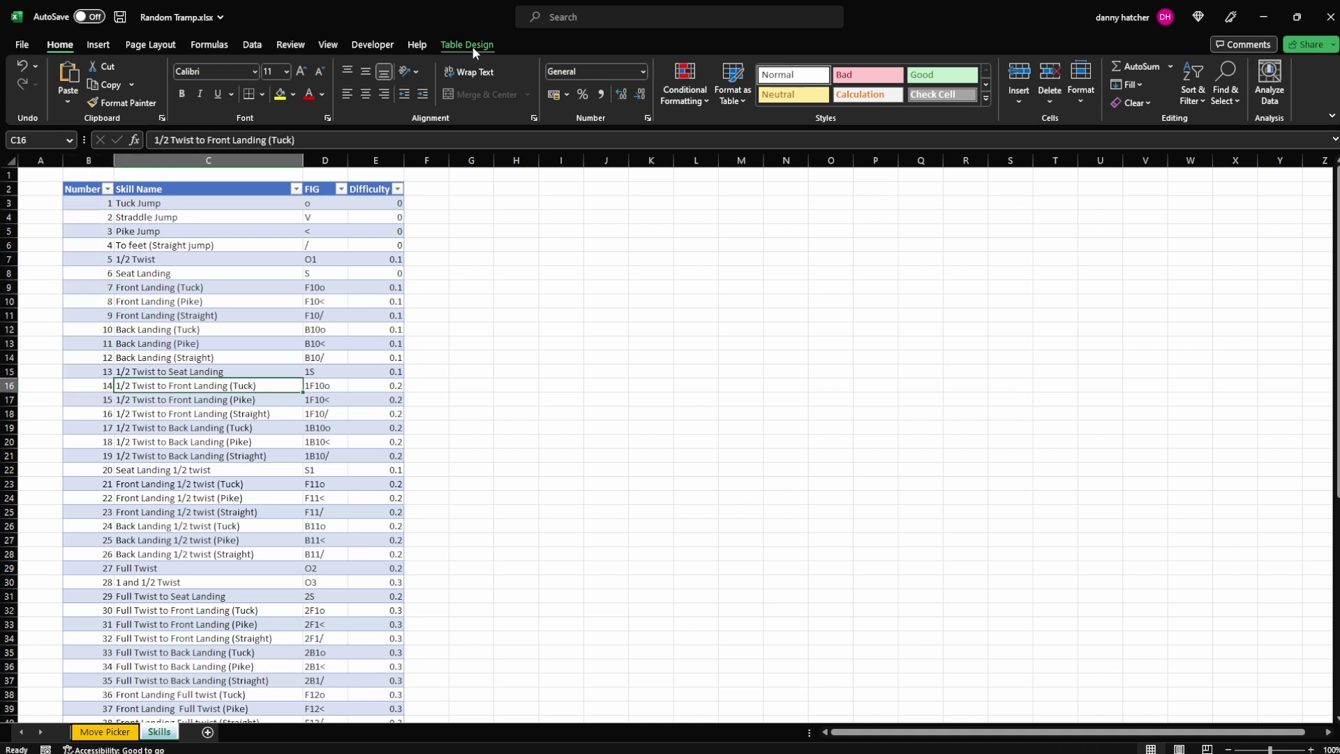
# Confirm the table is named Skills and check the Maximum formula =COUNT(Skills)/2
pyautogui.click(469, 45)
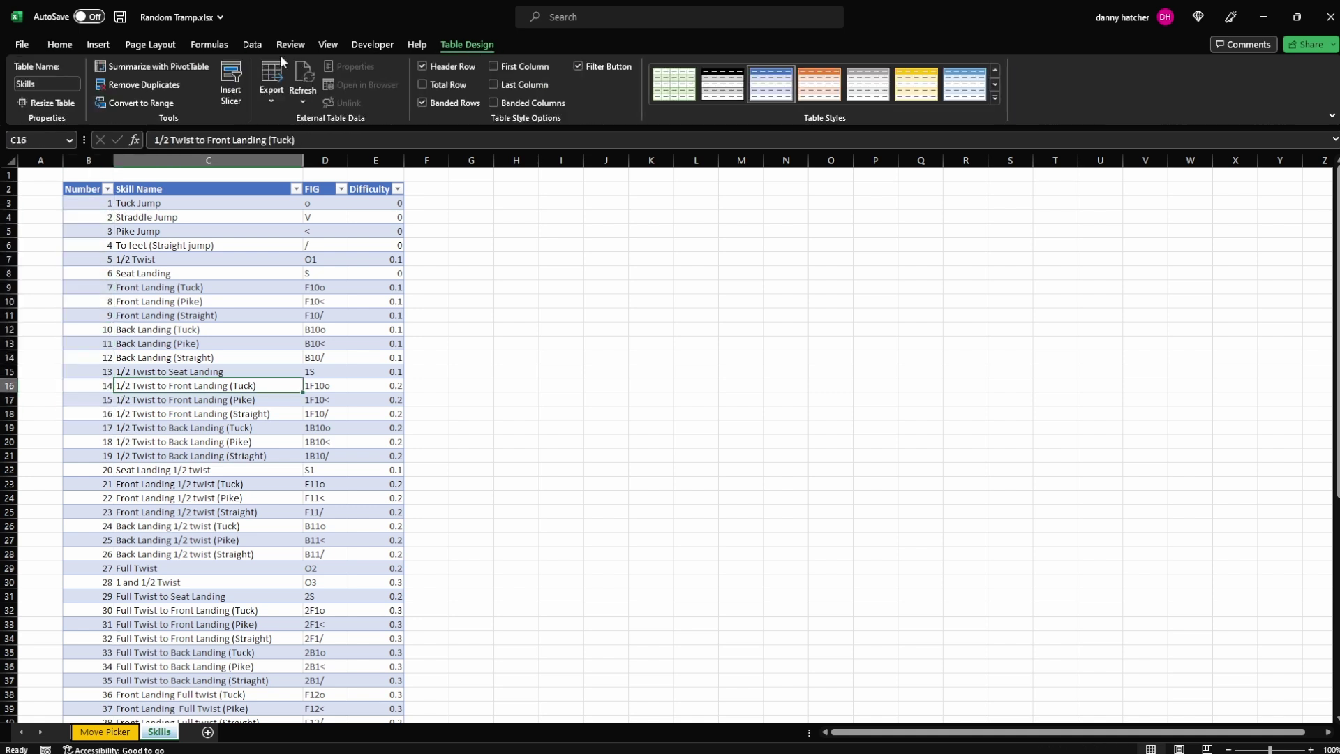
pyautogui.click(25, 84)
pyautogui.hotkey('ctrl', 'pageup')
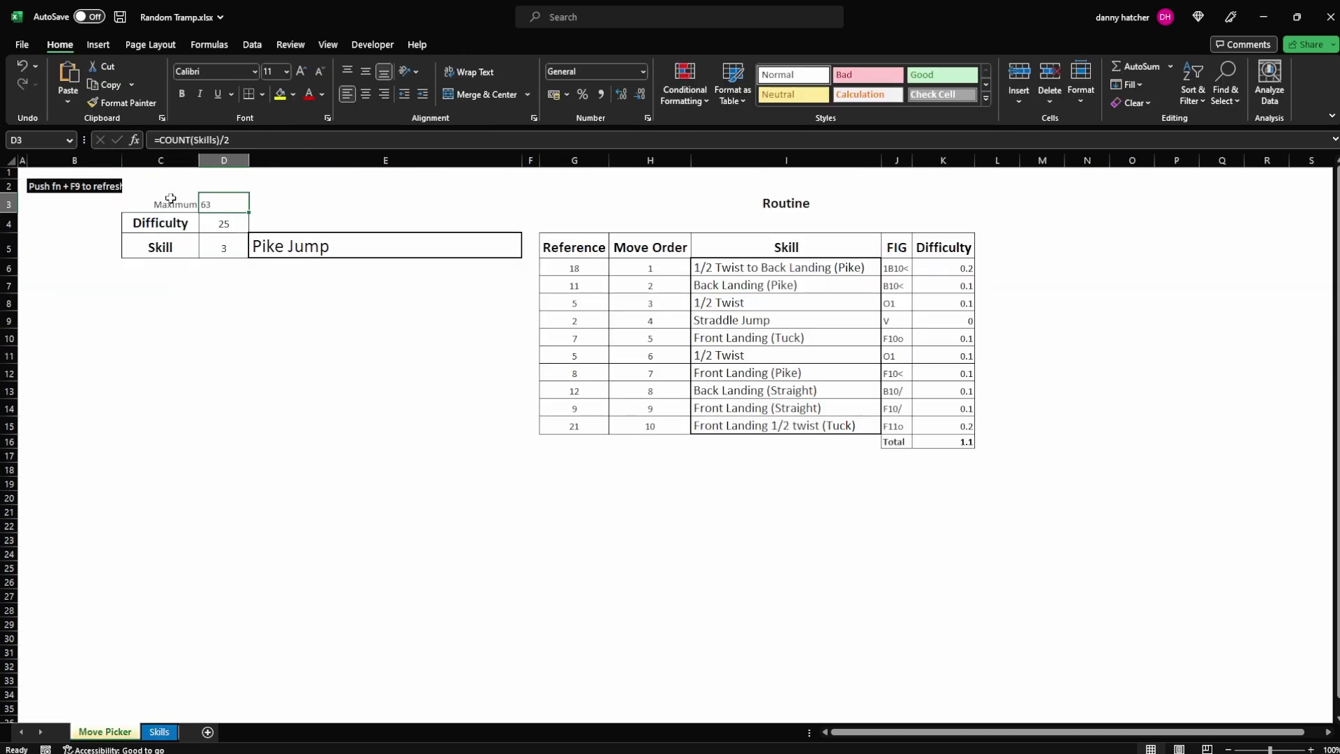
pyautogui.click(204, 141)
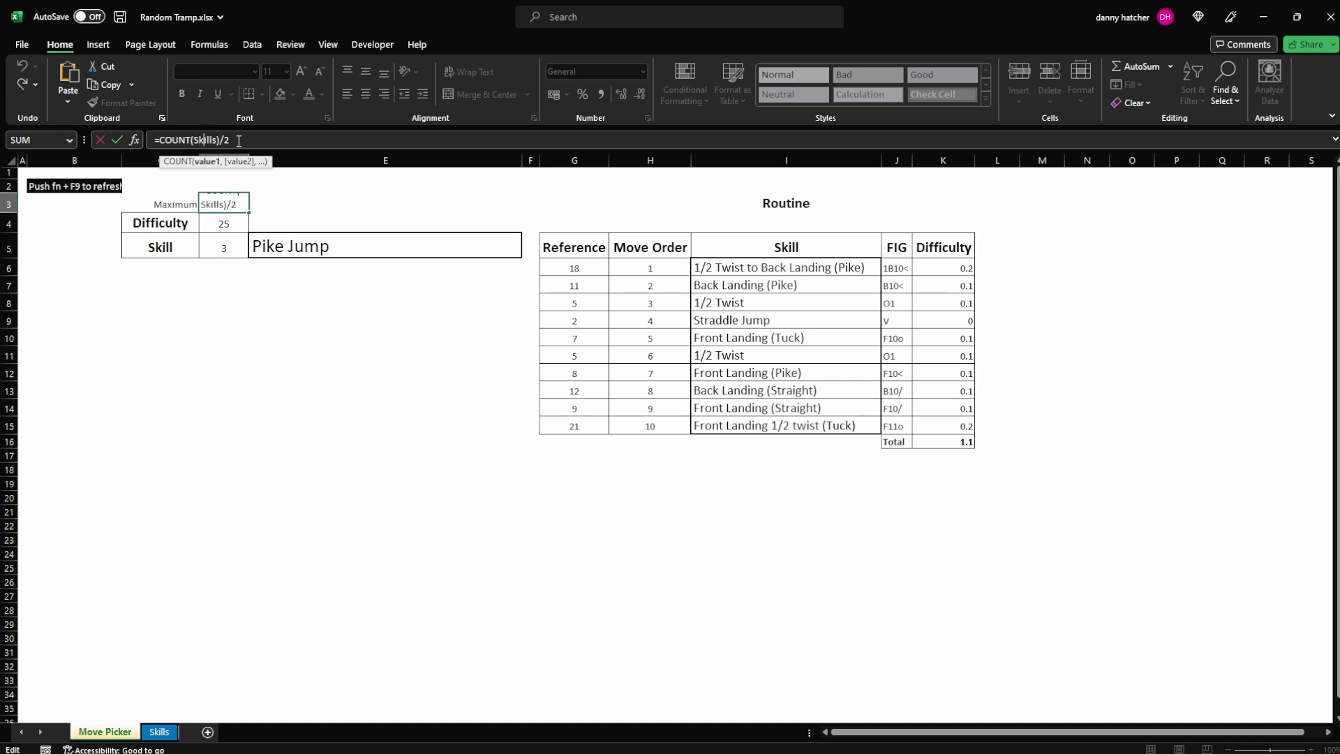
pyautogui.press('Return')
# Review the Tuck Jump row of the Skills table, then return to Move Picker
pyautogui.hotkey('ctrl', 'pagedown')
pyautogui.moveTo(90, 203); pyautogui.dragTo(397, 203)
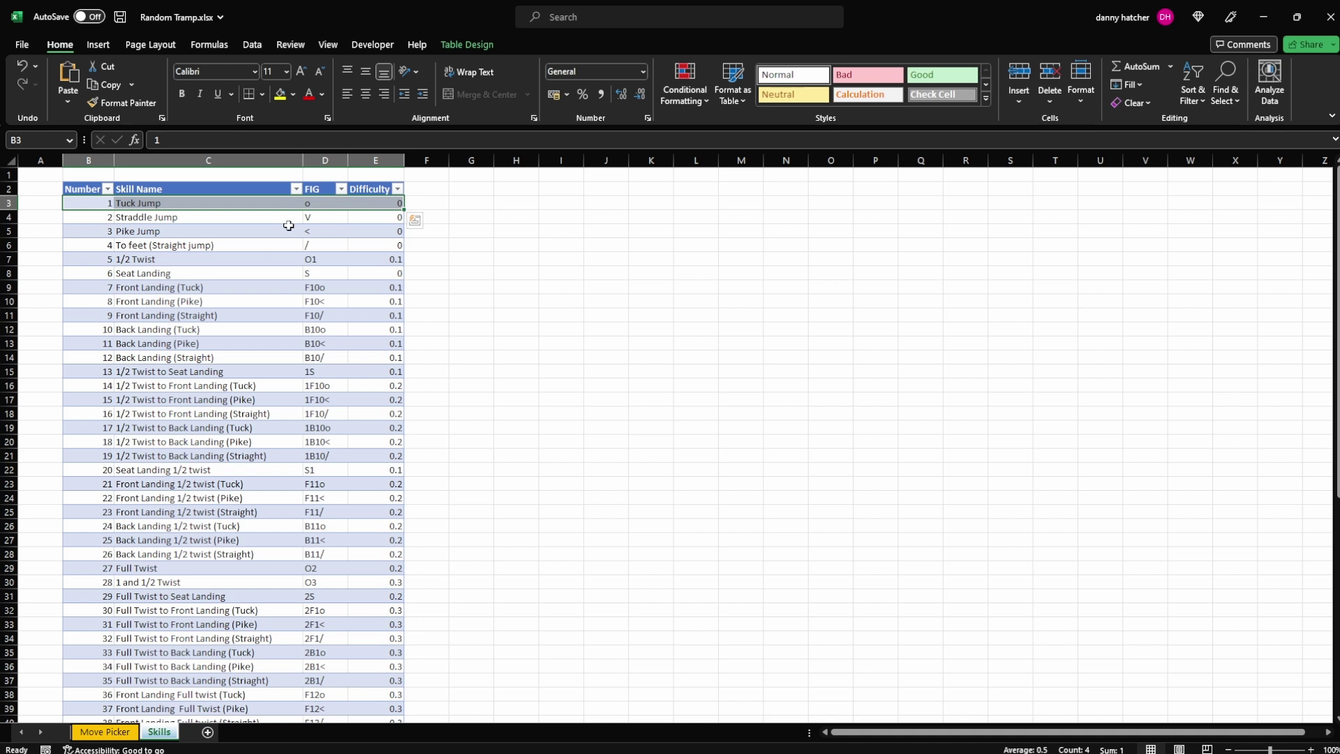
pyautogui.click(381, 204)
pyautogui.click(103, 207)
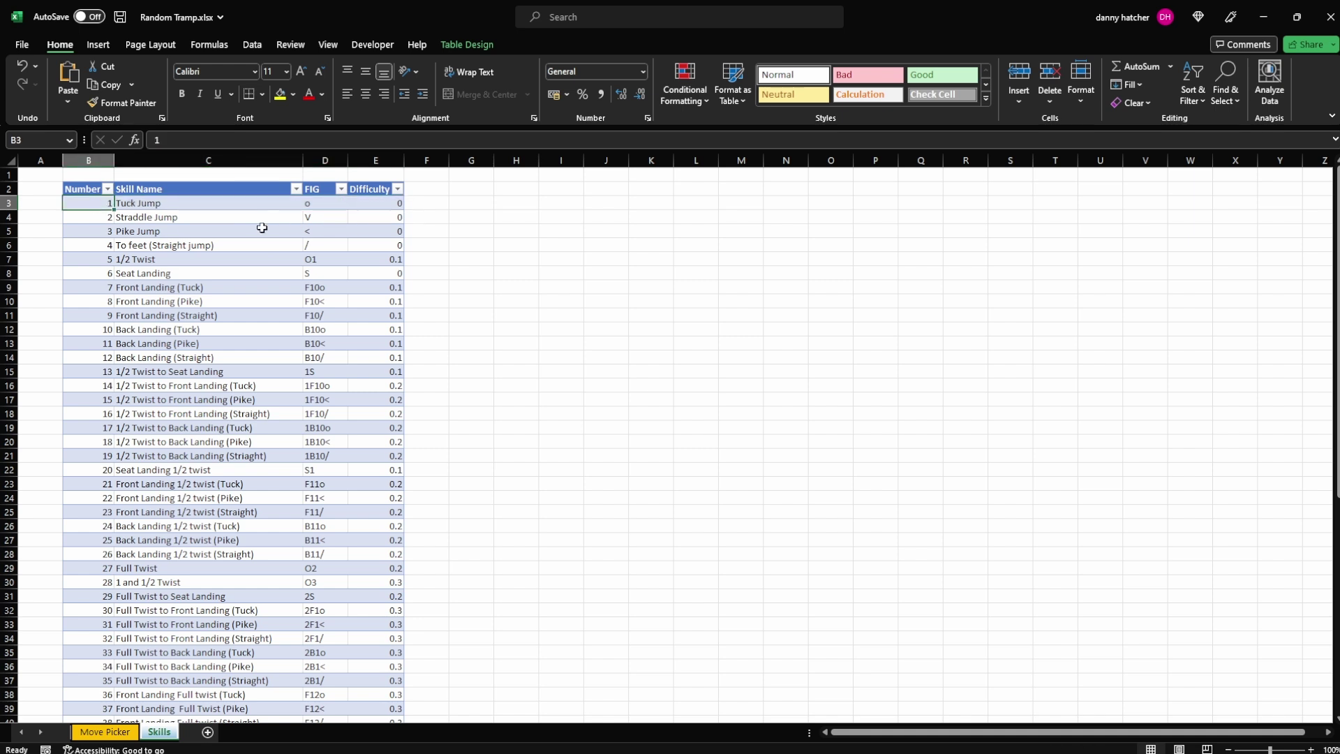
pyautogui.click(373, 207)
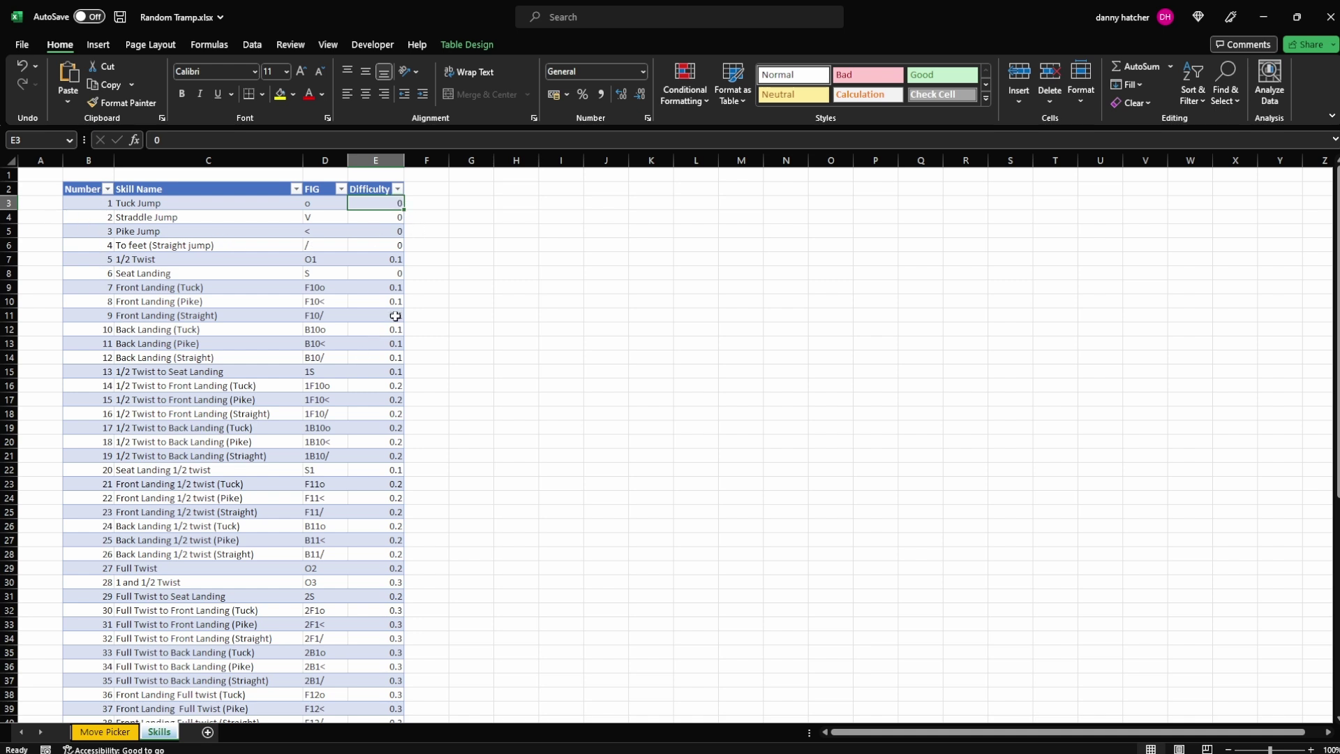
pyautogui.click(137, 730)
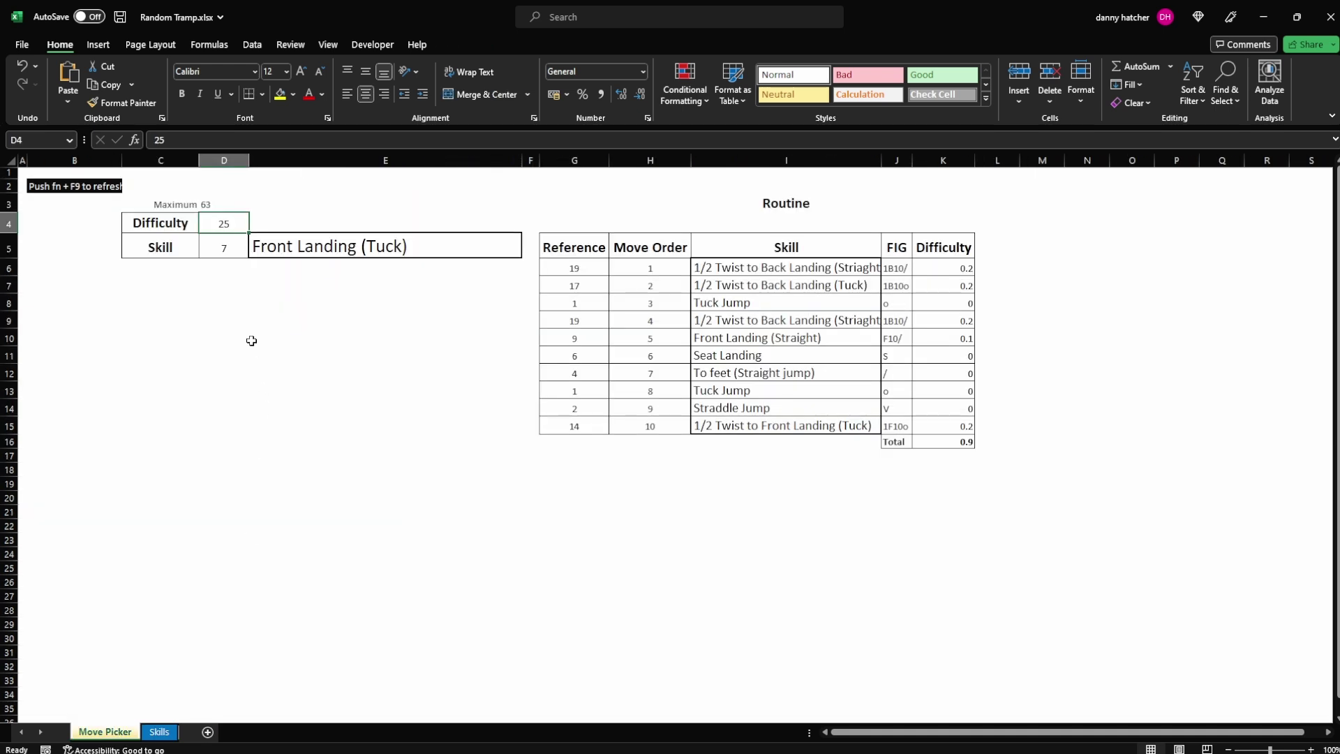
# Check that the last skill on the Skills sheet is number 63, then return to Move Picker
pyautogui.click(160, 730)
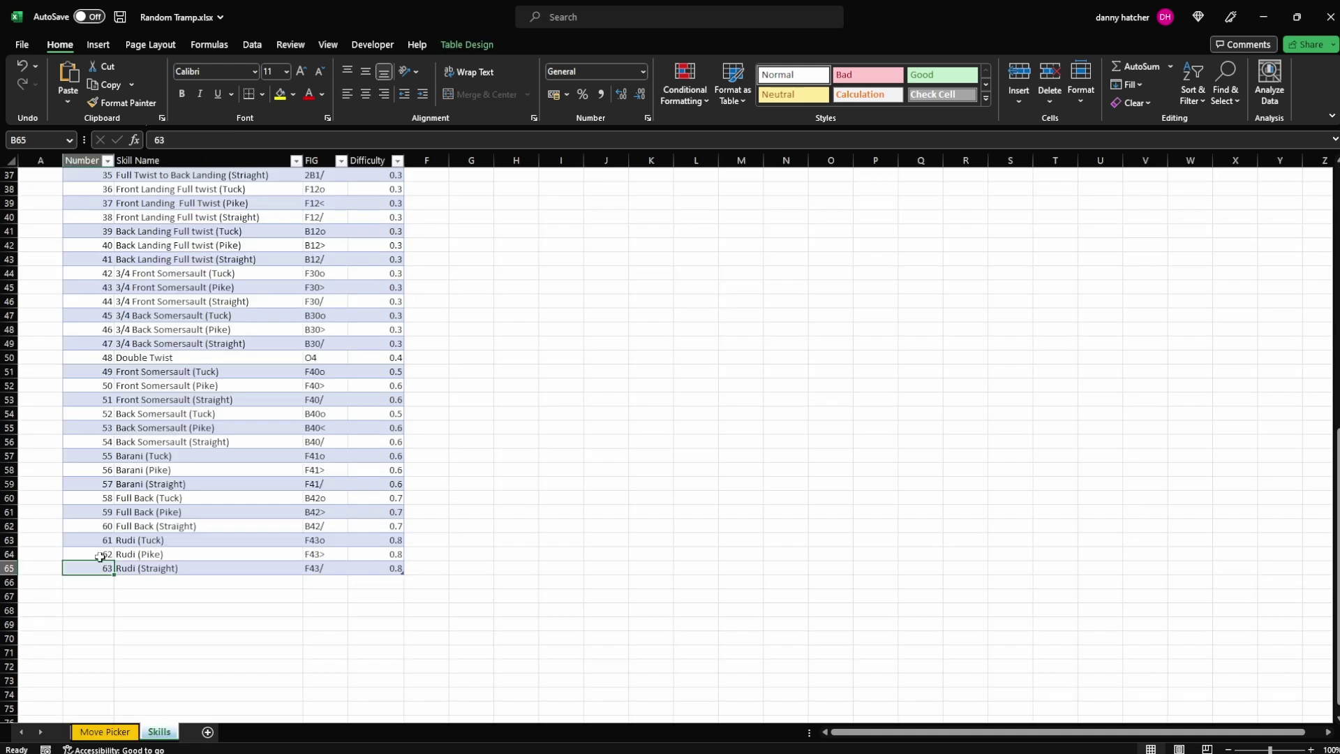
pyautogui.click(382, 570)
pyautogui.click(103, 568)
pyautogui.click(105, 730)
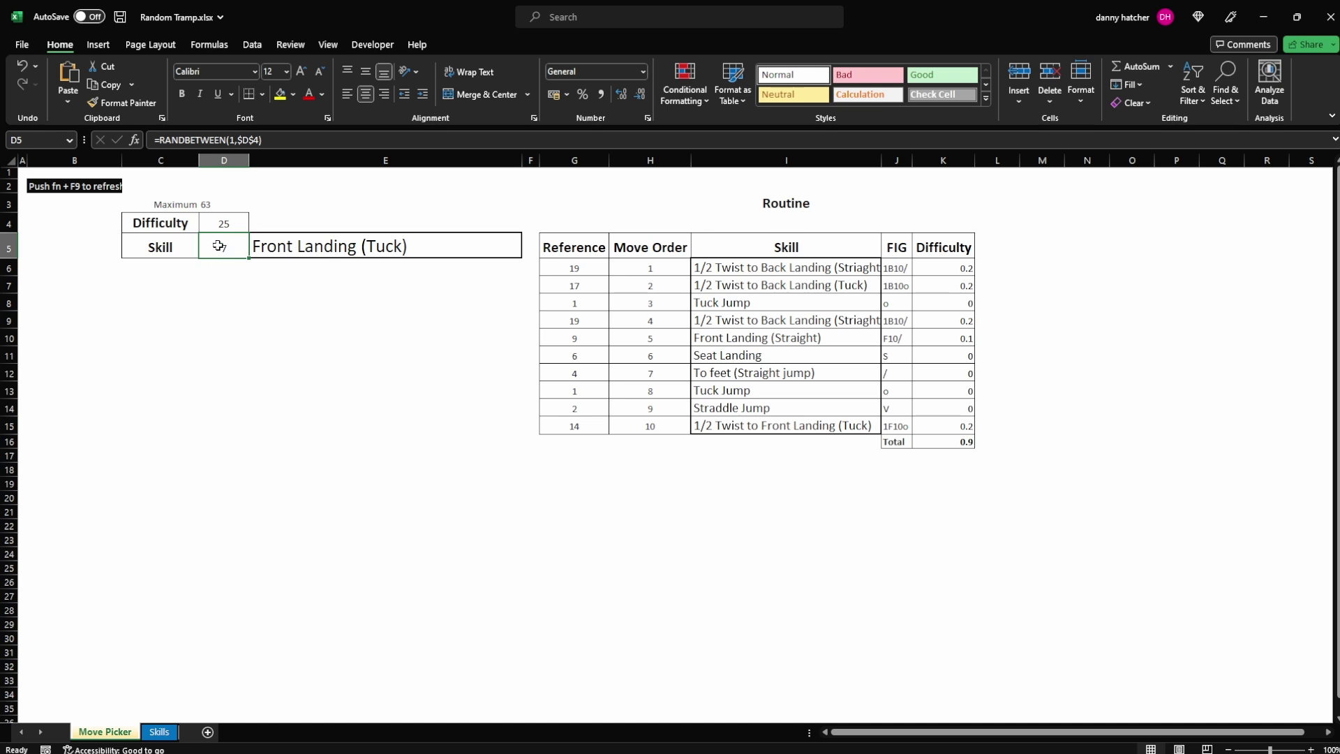
# Re-enter =RANDBETWEEN(1,$D$4) in D5 to regenerate skill 12, then select the Skills table rows
pyautogui.click(191, 140)
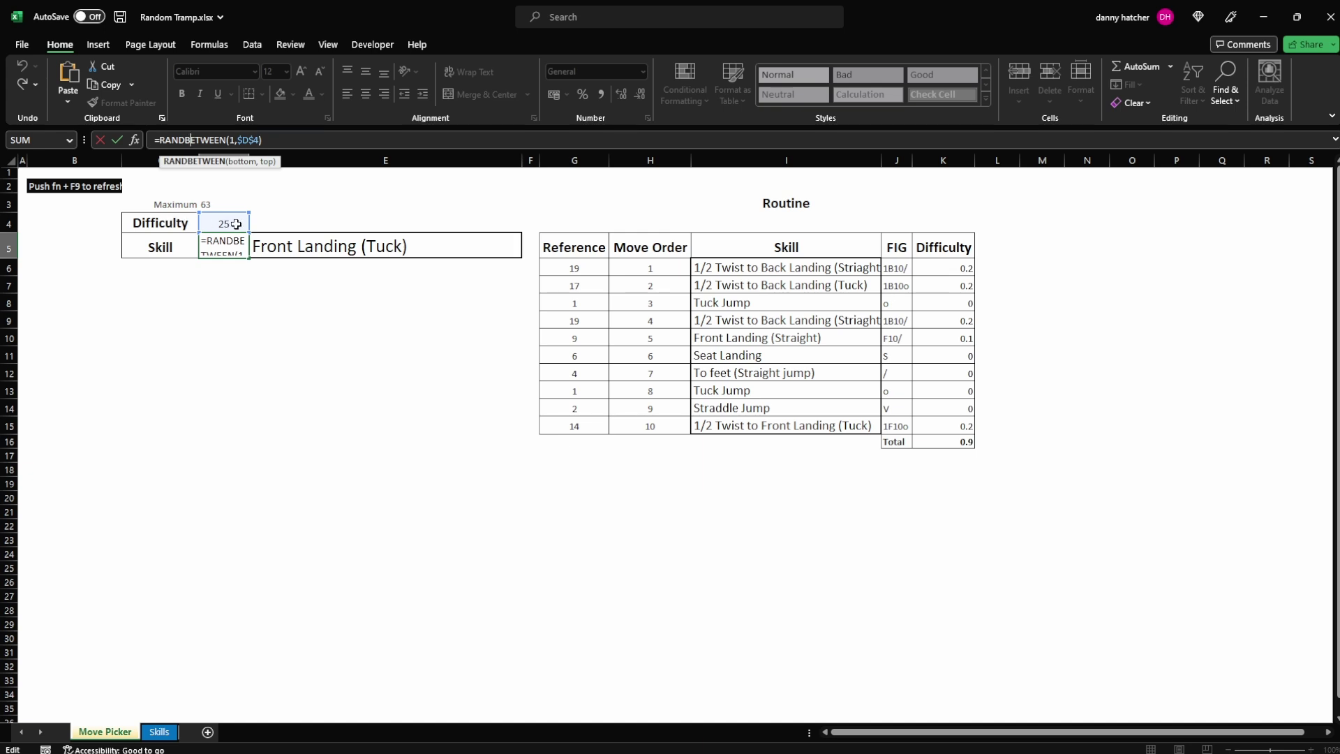
pyautogui.press('Return')
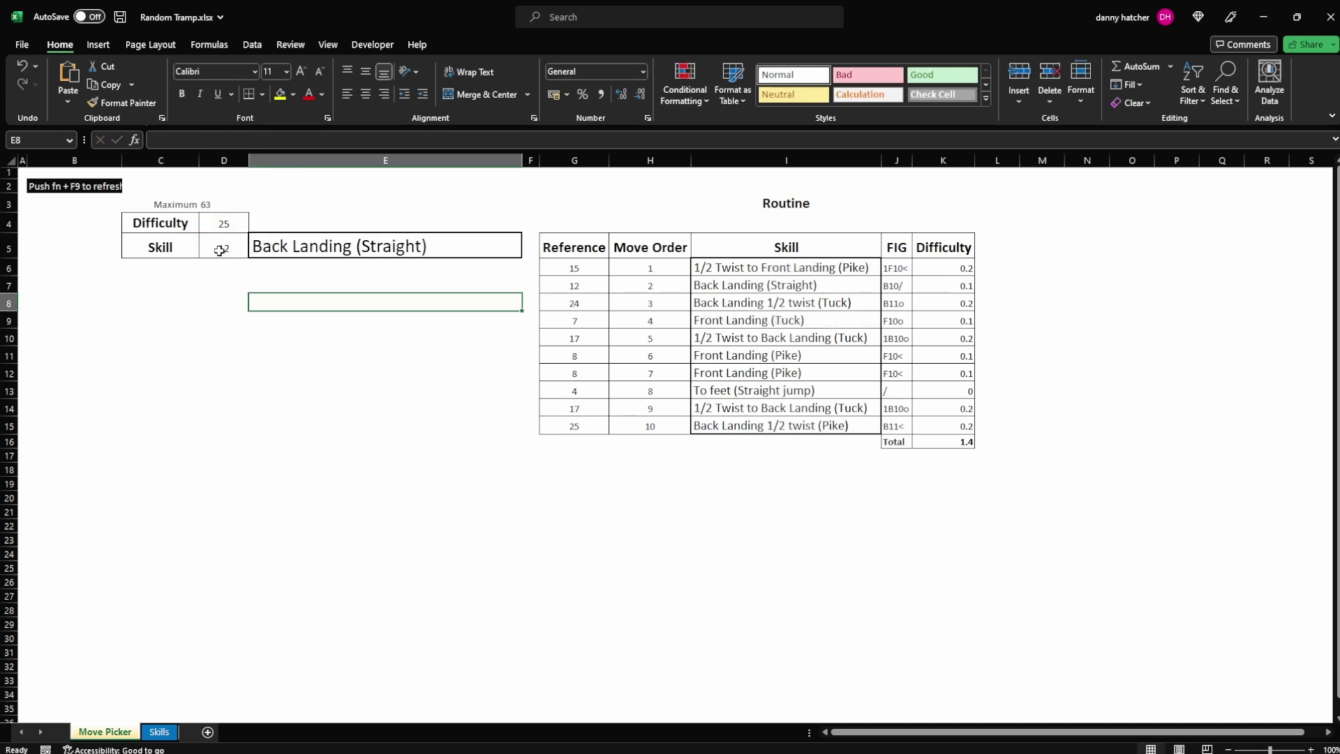
pyautogui.click(227, 221)
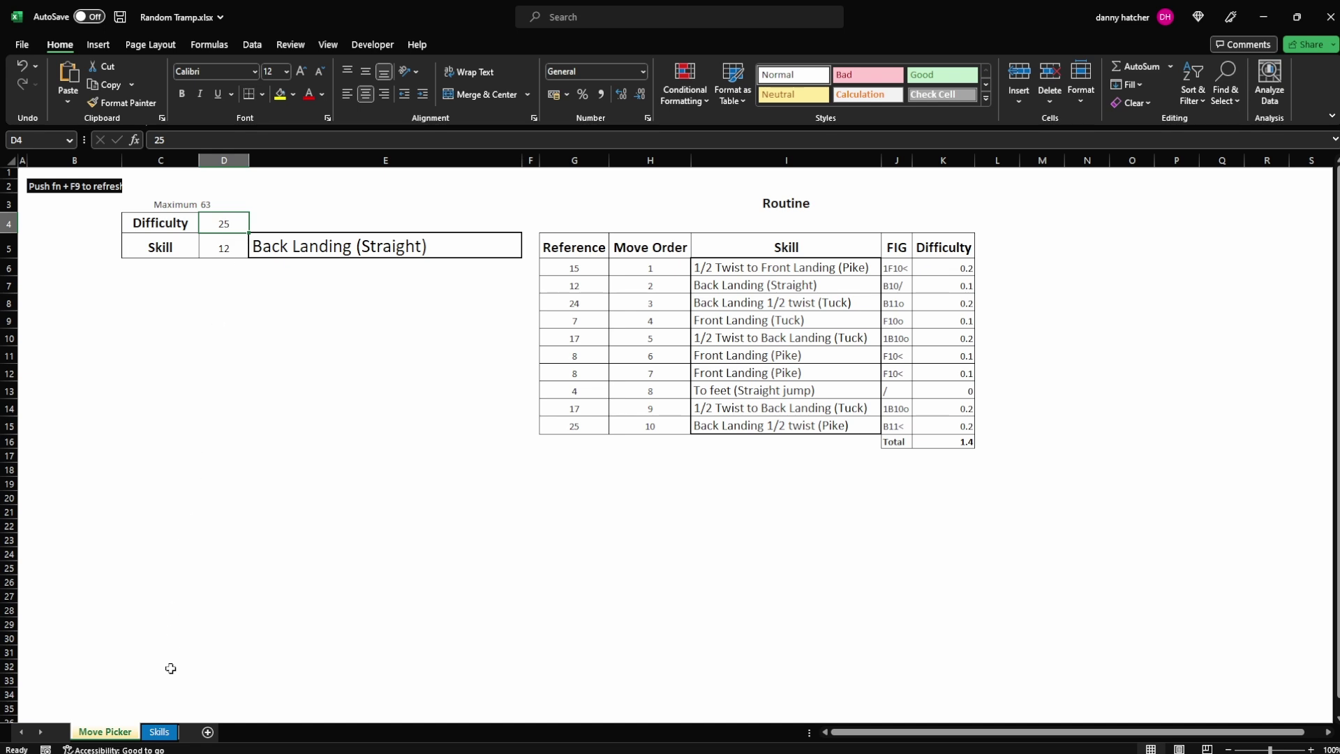
pyautogui.click(159, 731)
pyautogui.scroll(5, 130, 356)
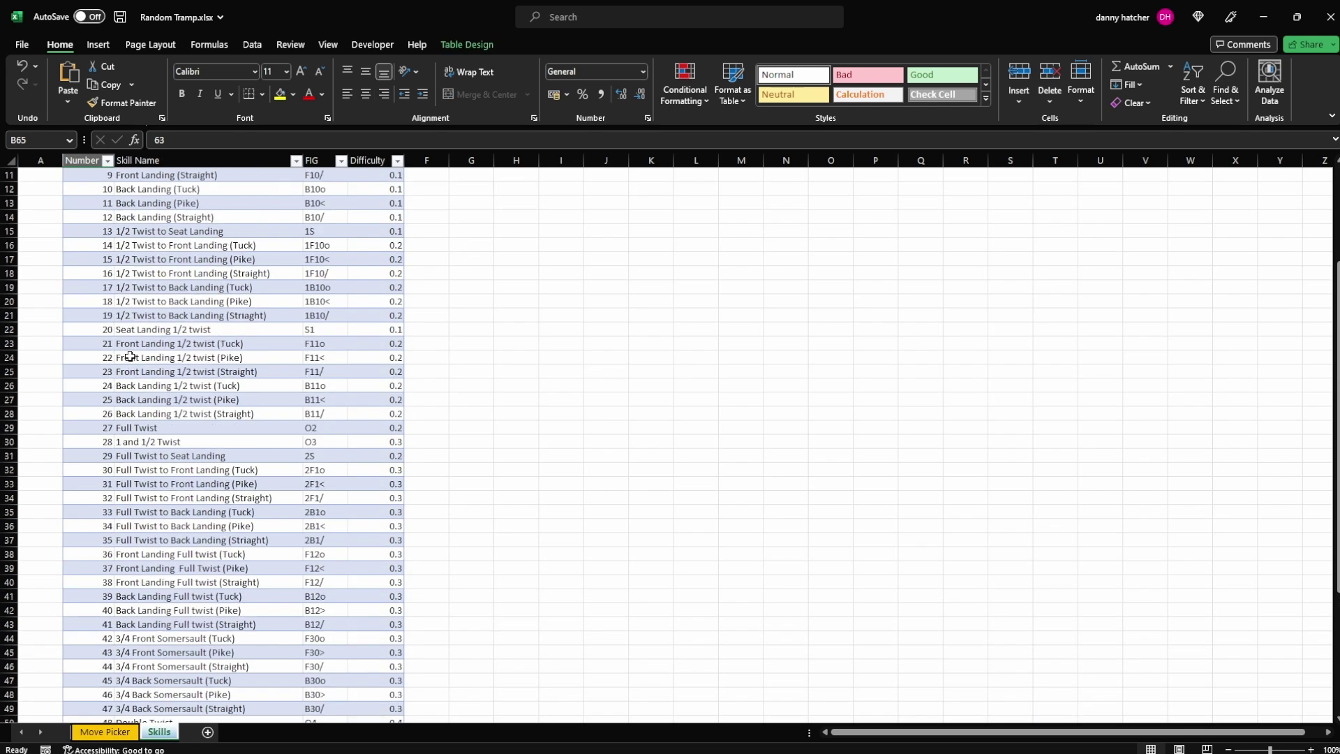
pyautogui.scroll(3, 129, 356)
pyautogui.moveTo(108, 203); pyautogui.dragTo(370, 535)
# Commit 55 as the Difficulty, select the Skills rows it covers, and return to Move Picker
pyautogui.hotkey('ctrl', 'pageup')
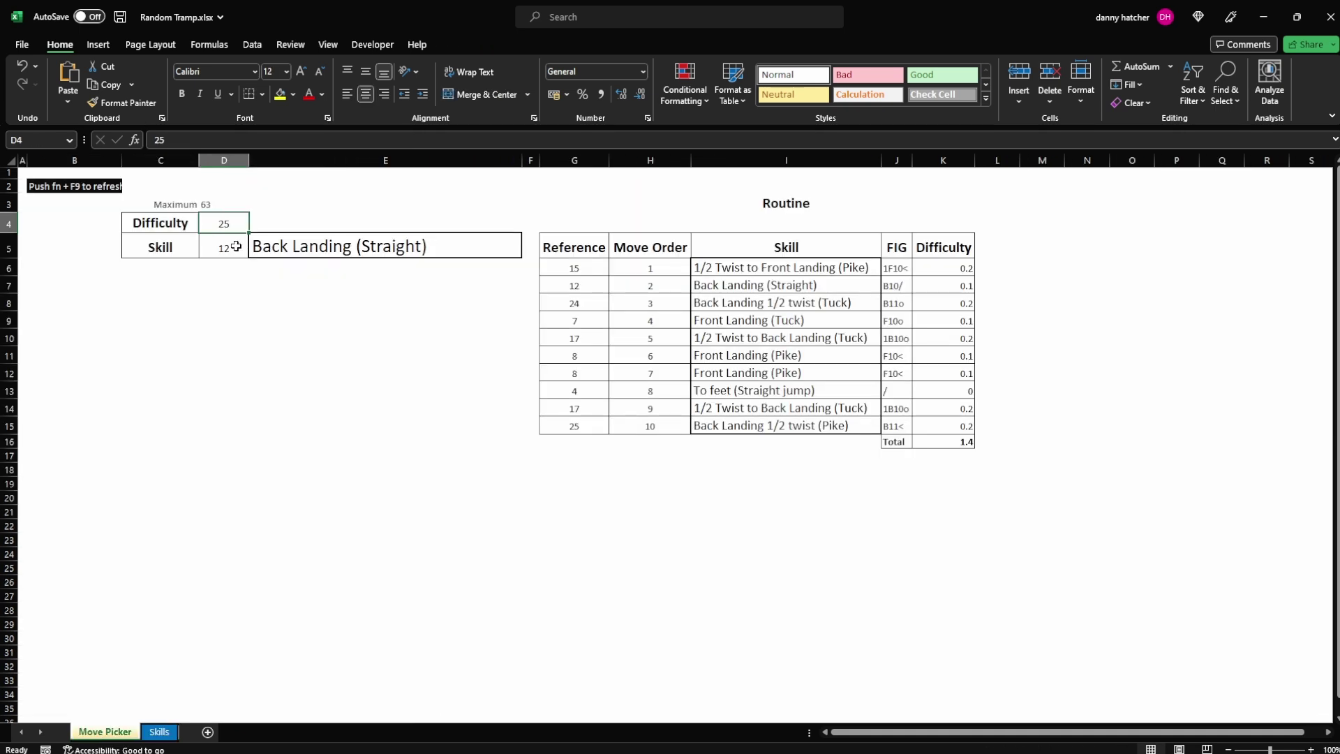
pyautogui.click(239, 299)
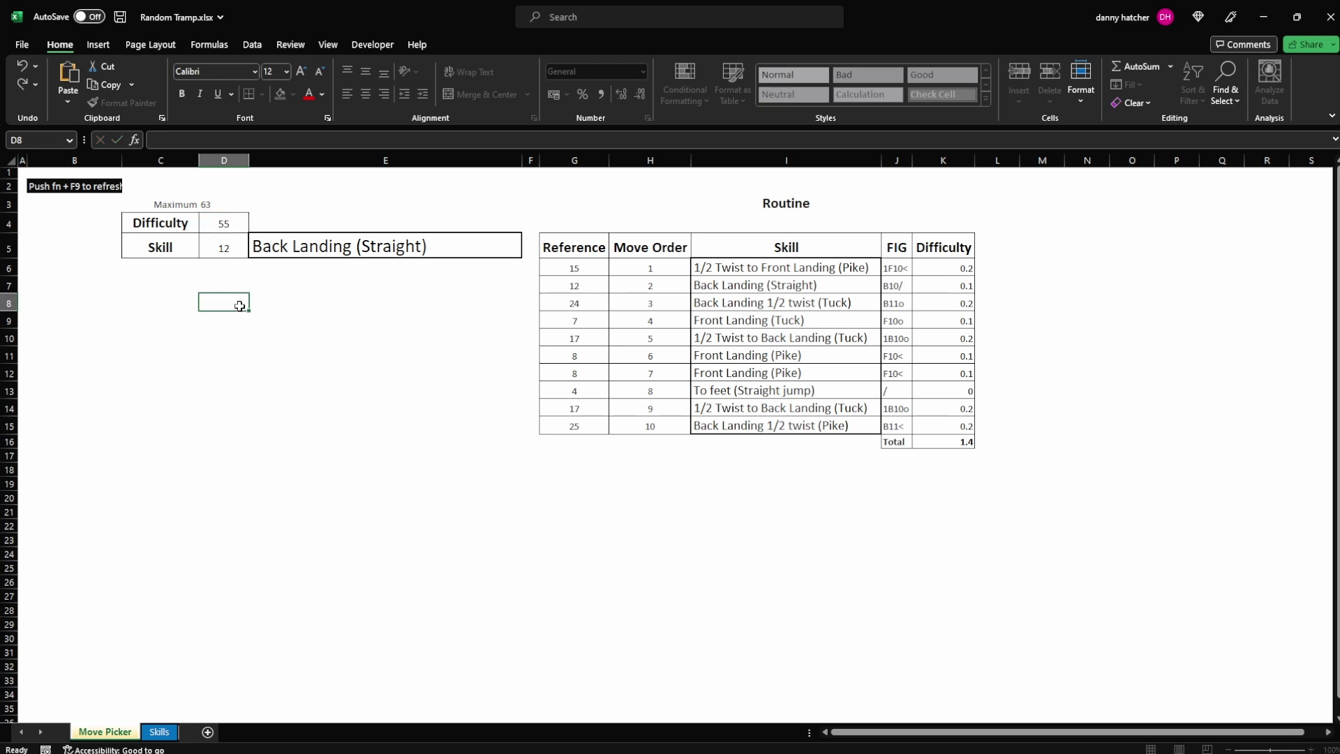
pyautogui.hotkey('ctrl', 'pagedown')
pyautogui.click(94, 201)
pyautogui.moveTo(94, 201); pyautogui.dragTo(368, 663)
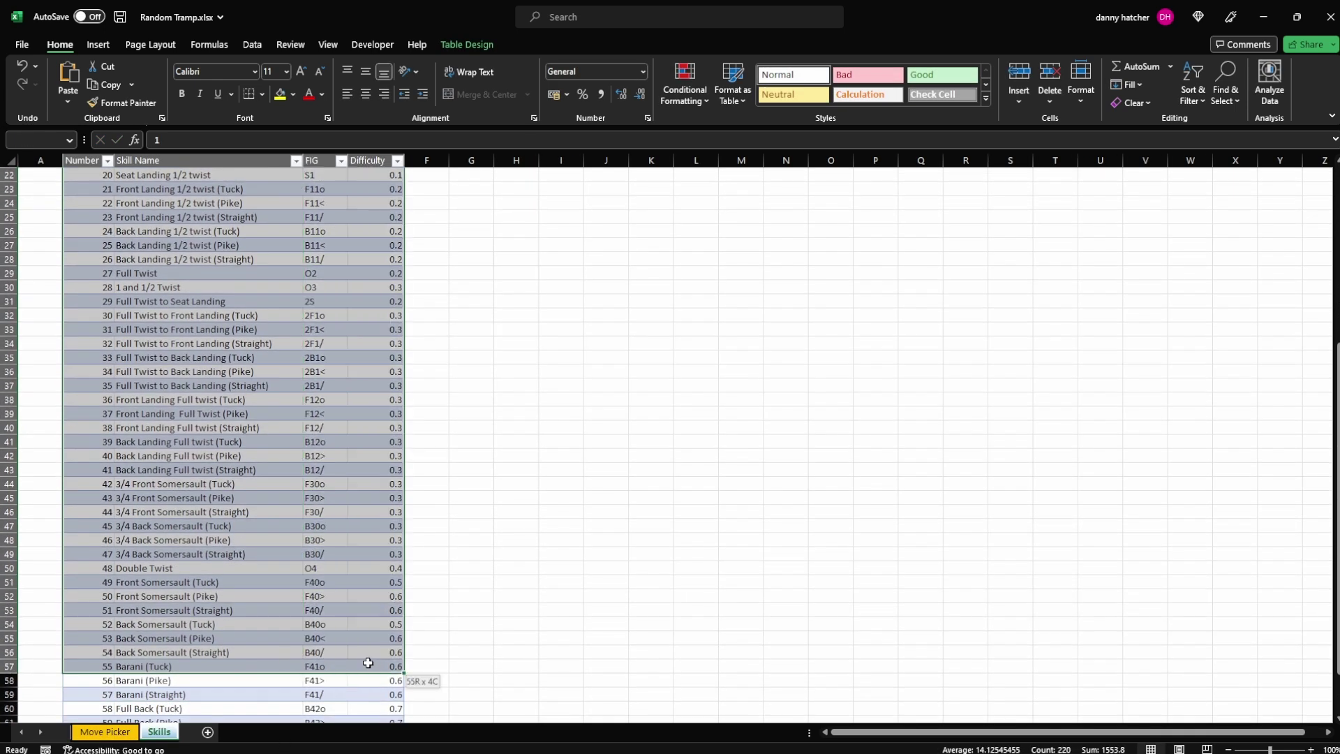
pyautogui.hotkey('ctrl', 'pageup')
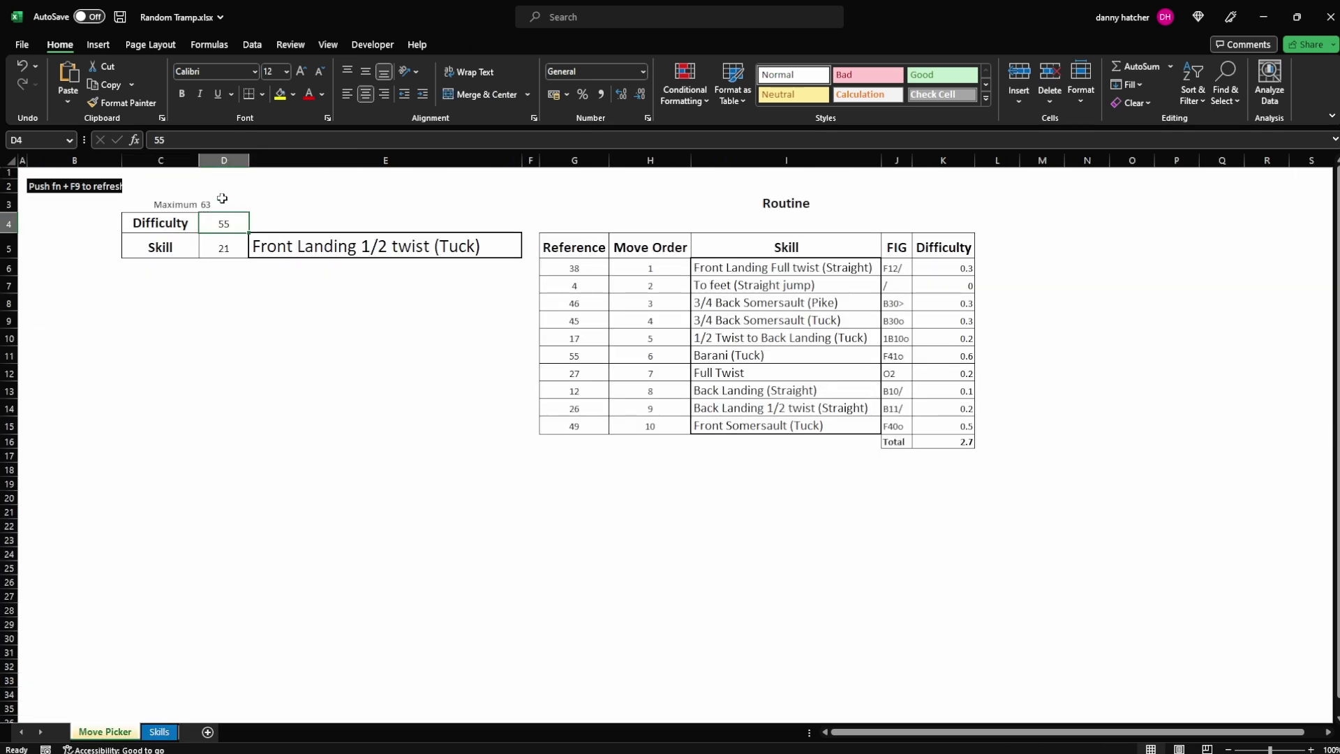
pyautogui.click(241, 220)
pyautogui.click(398, 250)
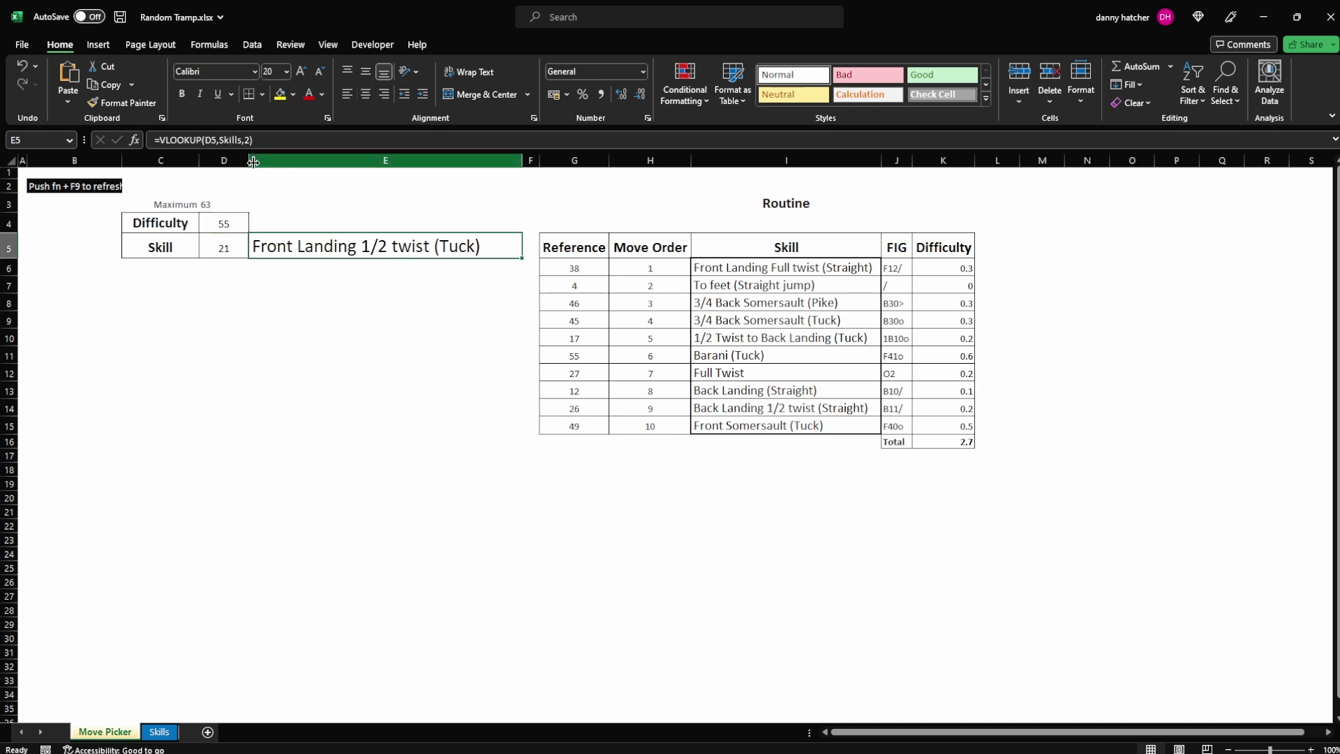
# Review the E5 VLOOKUP's Skills table and column 2 arguments, then recalculate
pyautogui.click(165, 140)
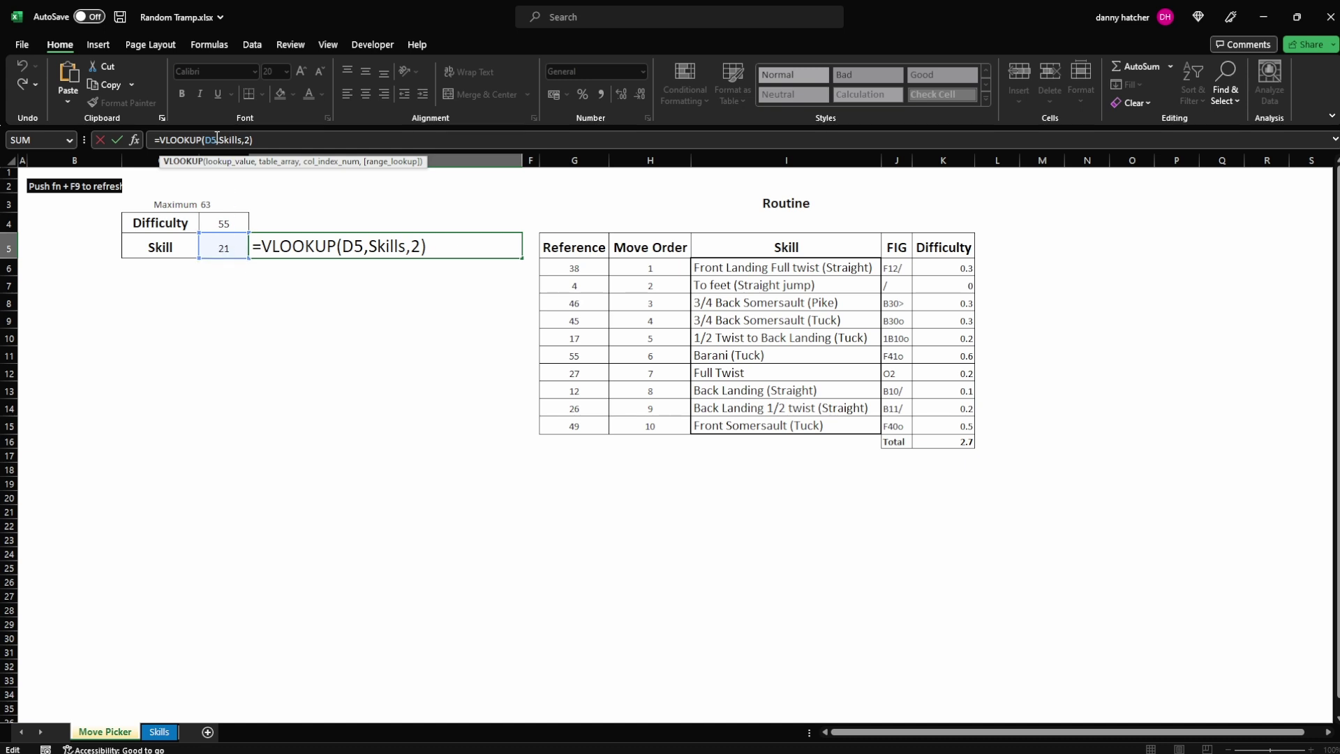
pyautogui.click(235, 140)
pyautogui.click(252, 142)
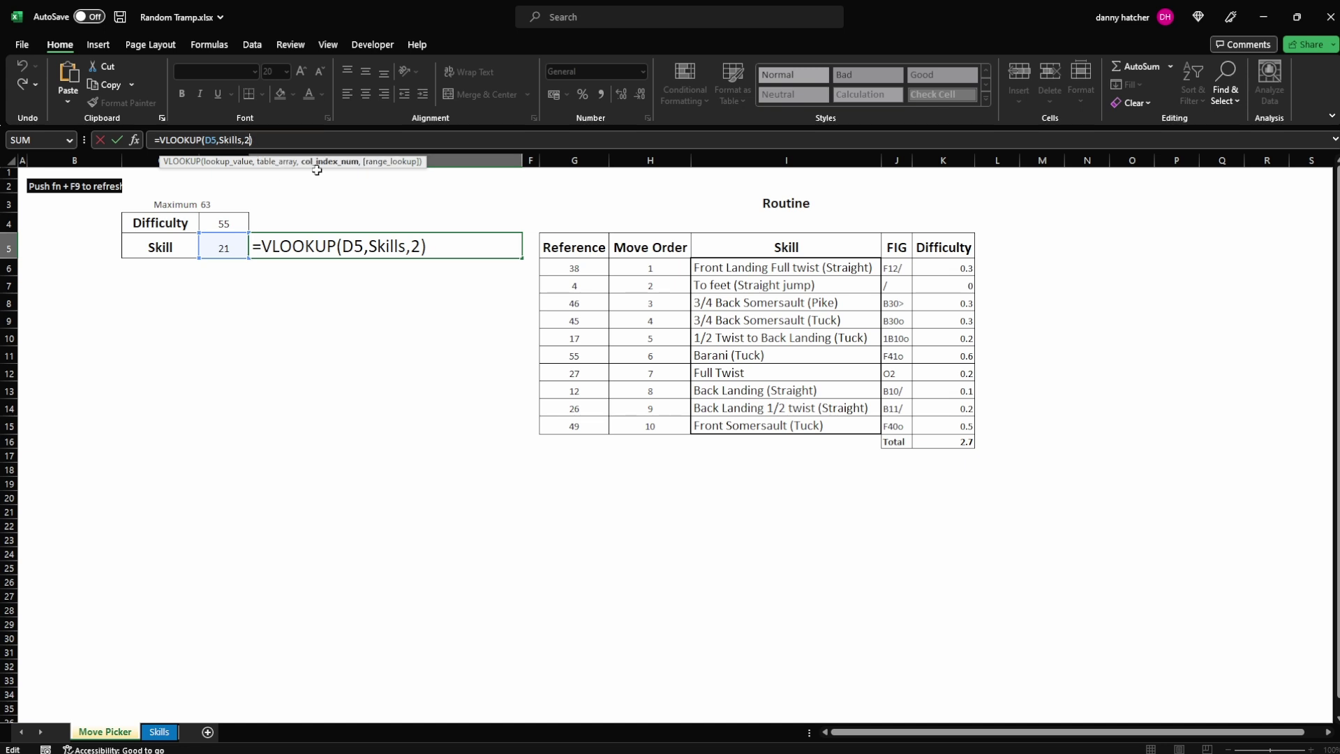
pyautogui.click(216, 256)
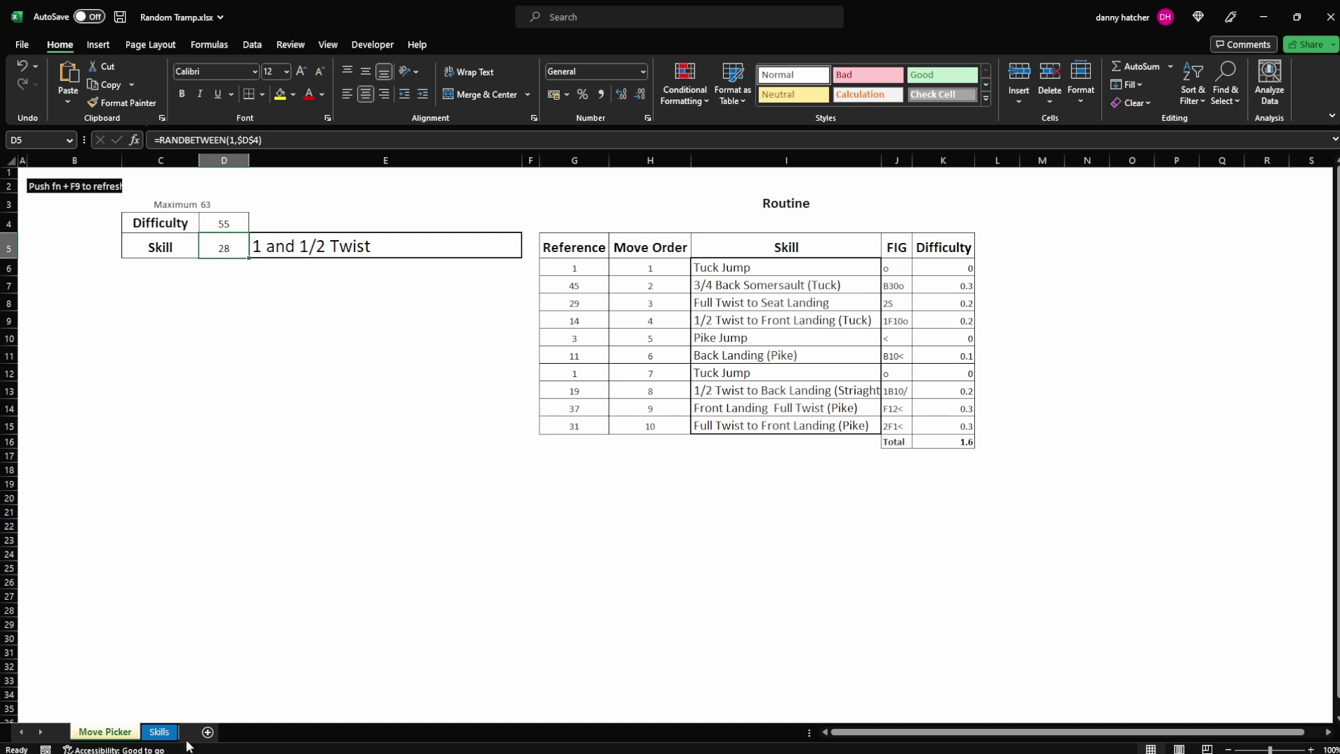
# Verify skill 28, 1 and 1/2 Twist, on the Skills sheet, then select the Routine table
pyautogui.click(159, 731)
pyautogui.scroll(5, 189, 393)
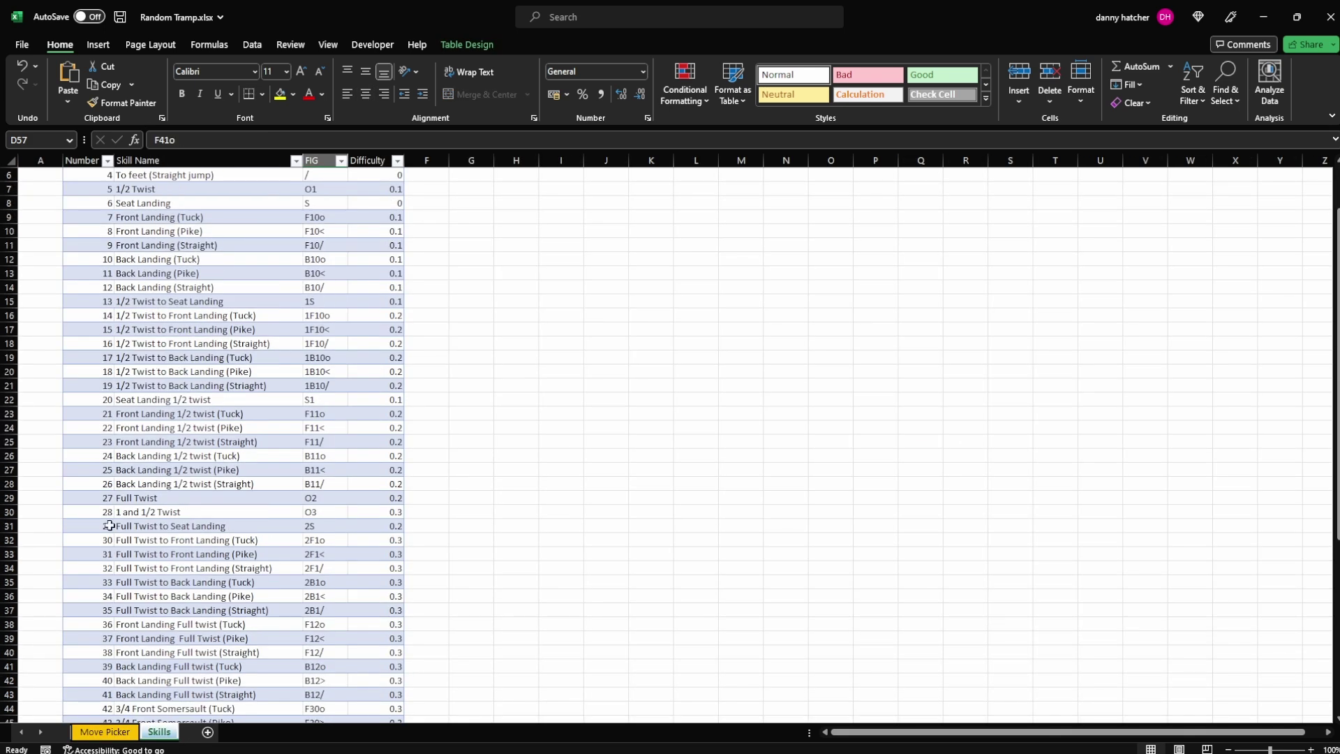
pyautogui.click(97, 513)
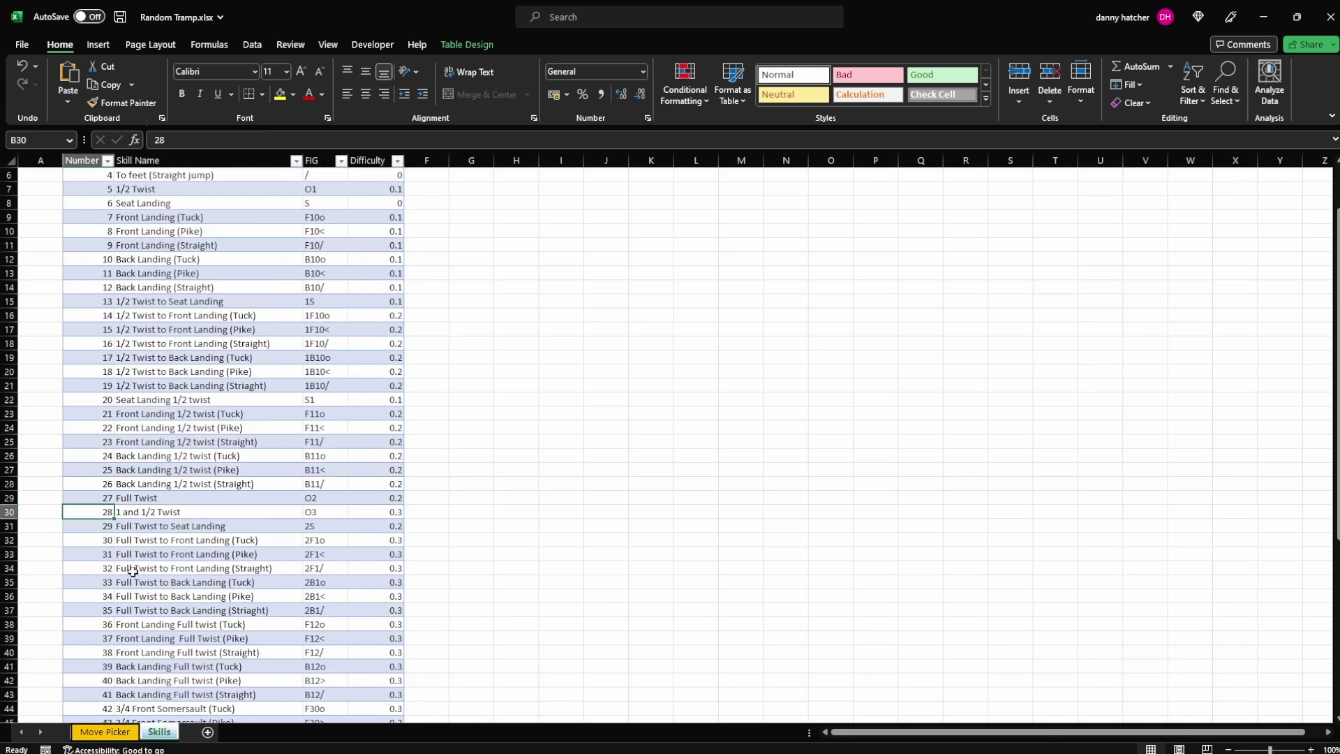
pyautogui.click(166, 513)
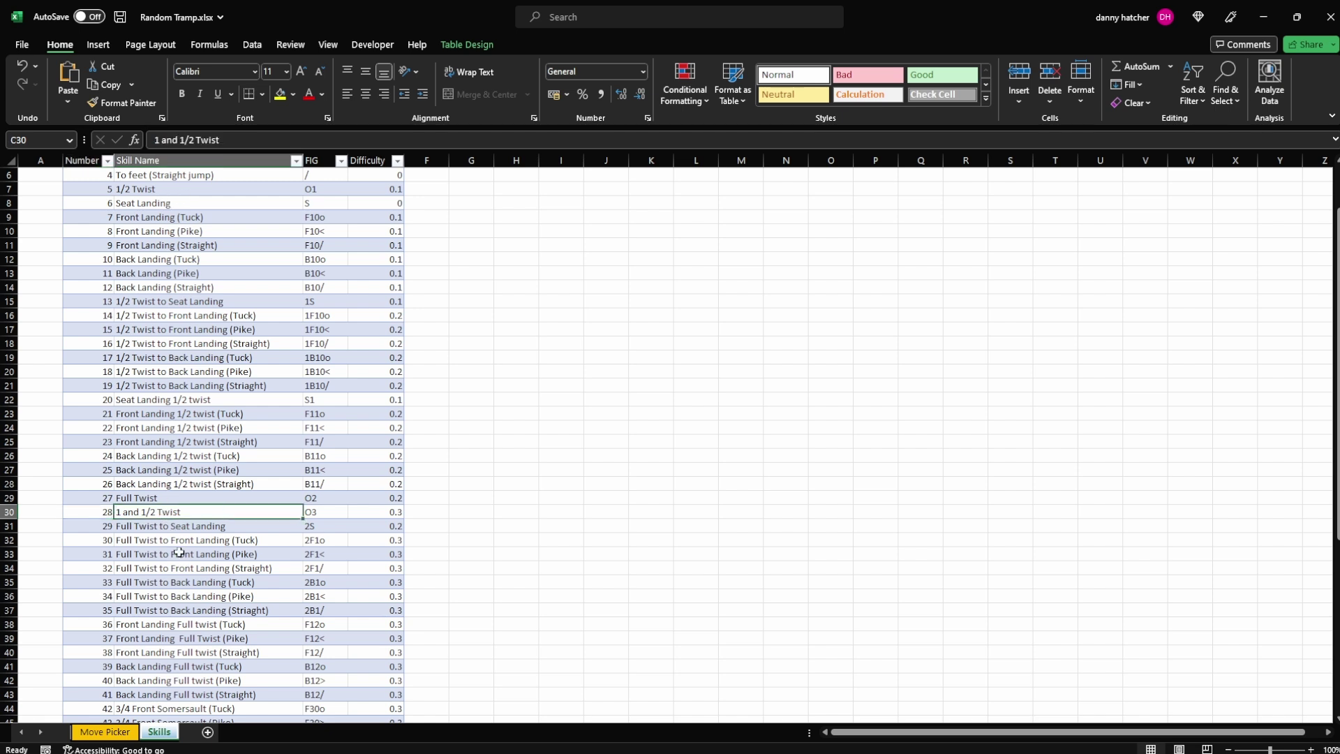
pyautogui.hotkey('ctrl', 'pageup')
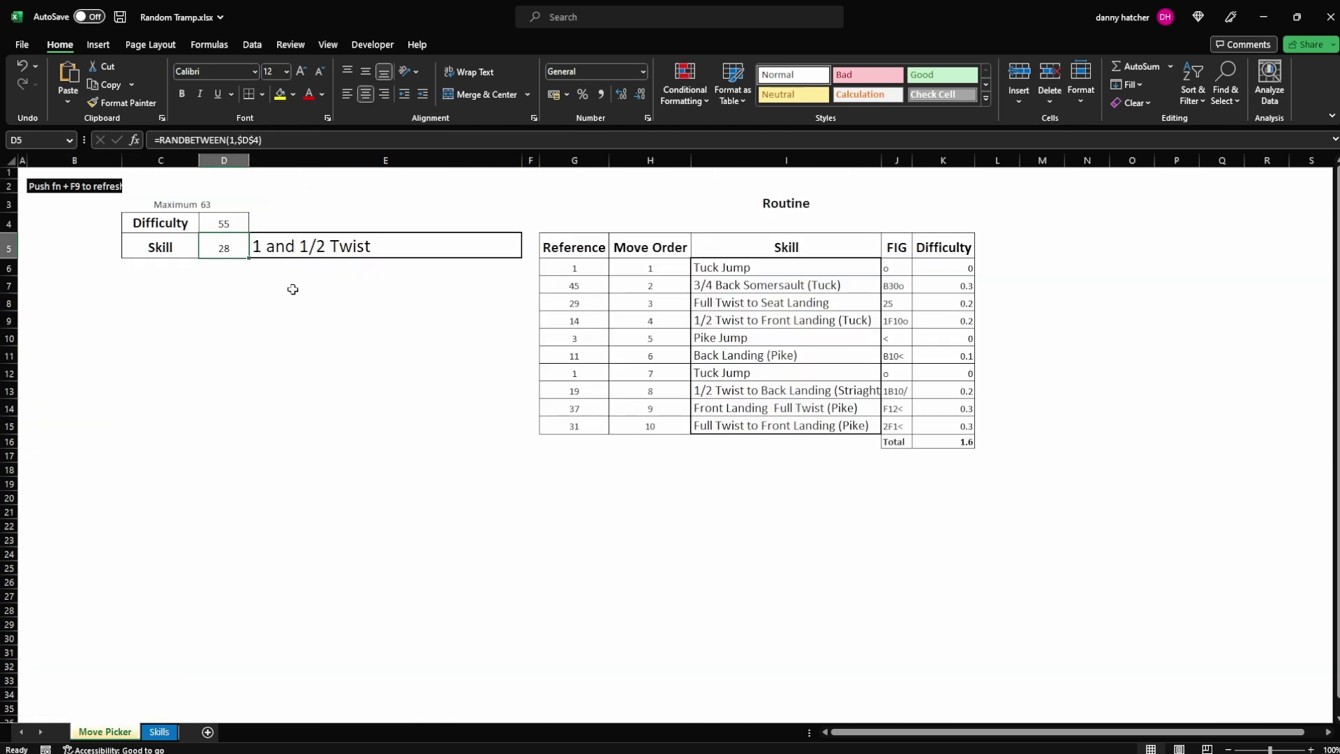
pyautogui.moveTo(545, 203); pyautogui.dragTo(966, 499)
# Step through the Routine's Reference formulas and Move Order numbers
pyautogui.click(768, 455)
pyautogui.click(575, 267)
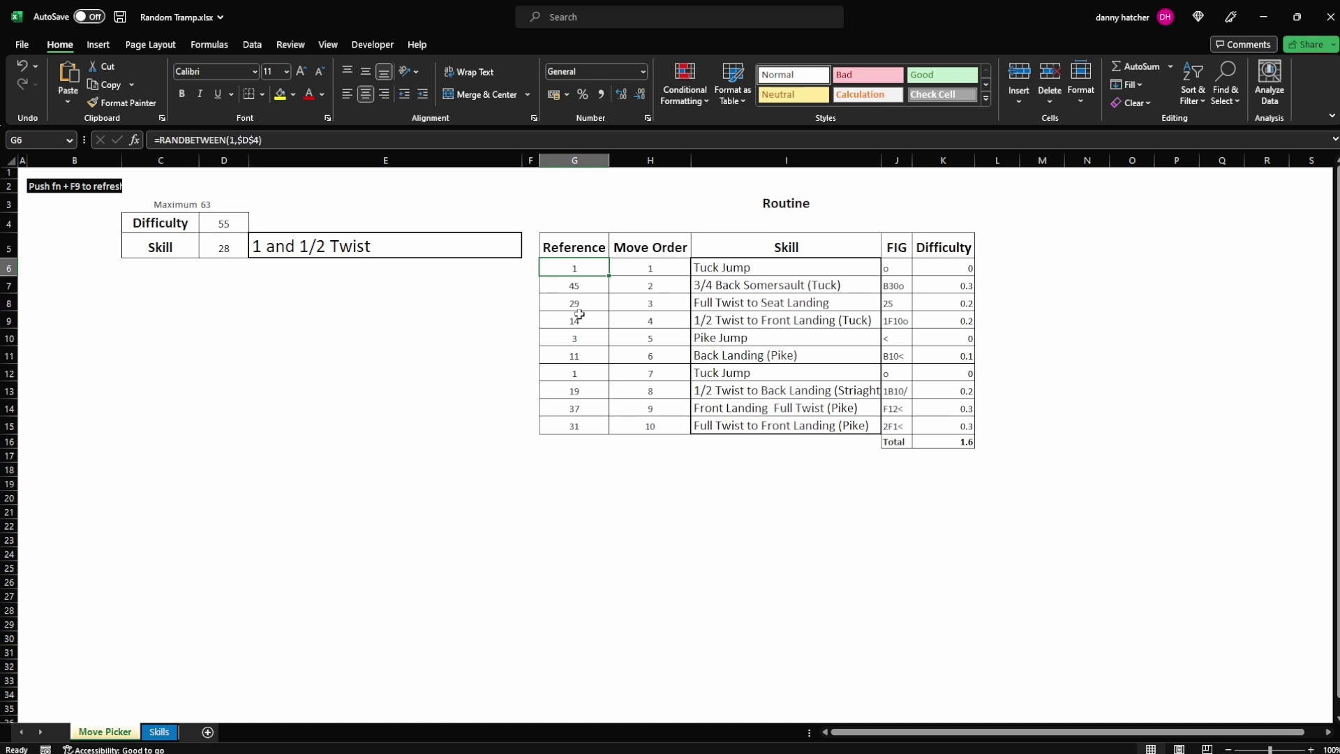
pyautogui.click(579, 288)
pyautogui.press('Down')
pyautogui.press('Down')
pyautogui.press('Down')
pyautogui.press('Down')
pyautogui.press('Down')
pyautogui.press('Down')
pyautogui.press('Down')
pyautogui.press('Down')
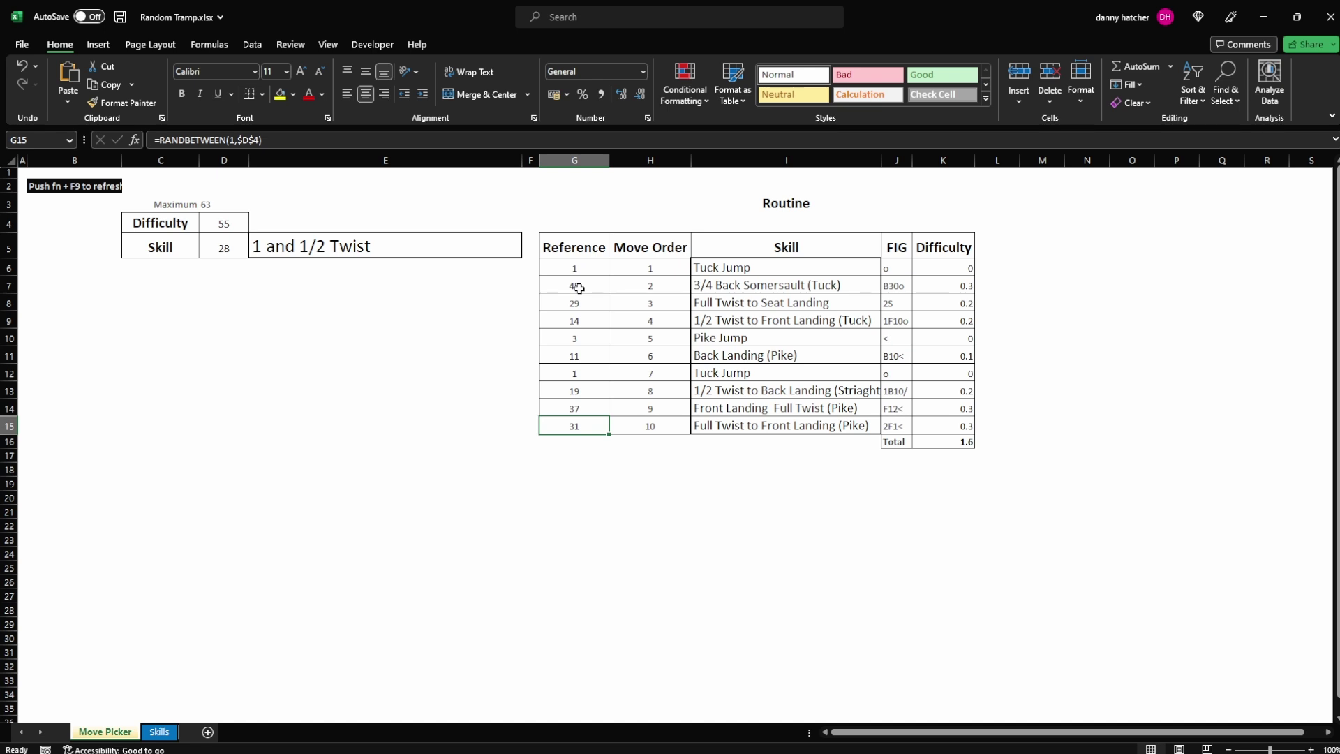
pyautogui.click(650, 268)
pyautogui.press('Down')
pyautogui.press('Down')
pyautogui.press('Down')
pyautogui.press('Down')
pyautogui.press('Down')
pyautogui.press('Down')
pyautogui.press('Down')
pyautogui.press('Down')
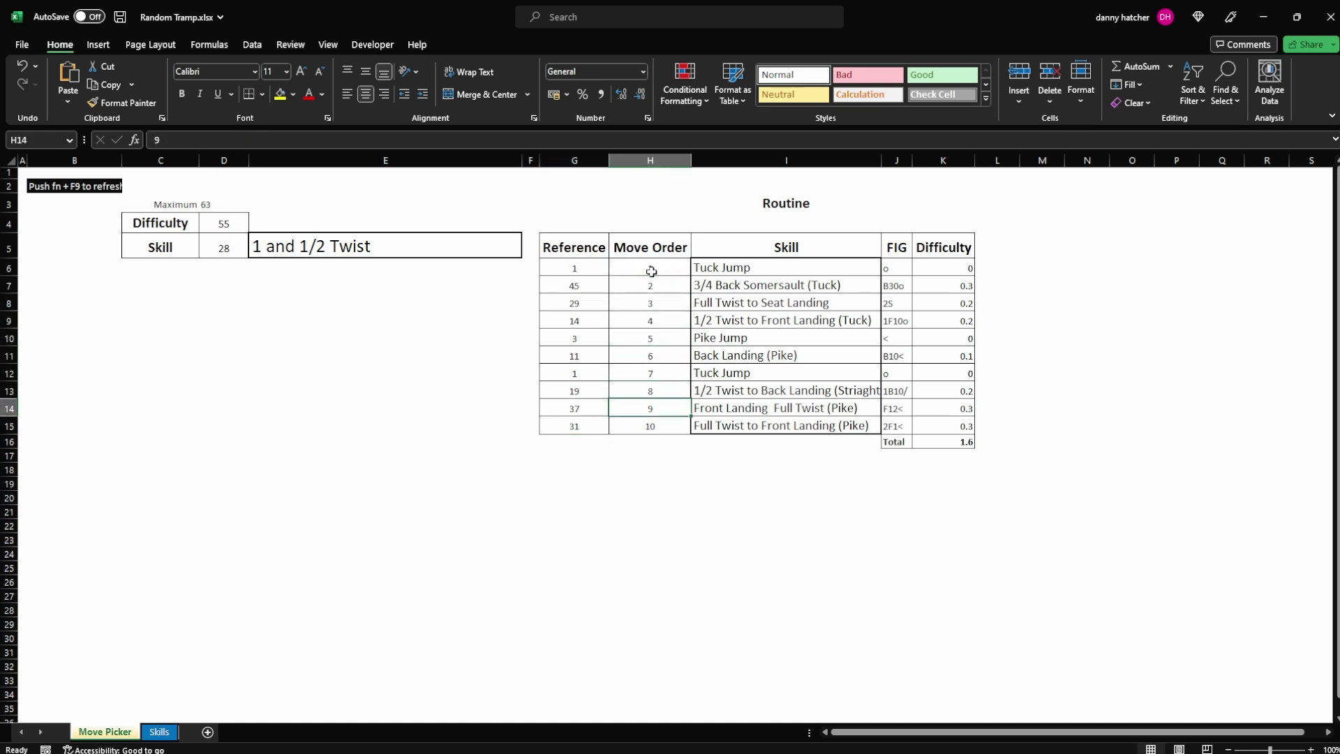
pyautogui.press('Down')
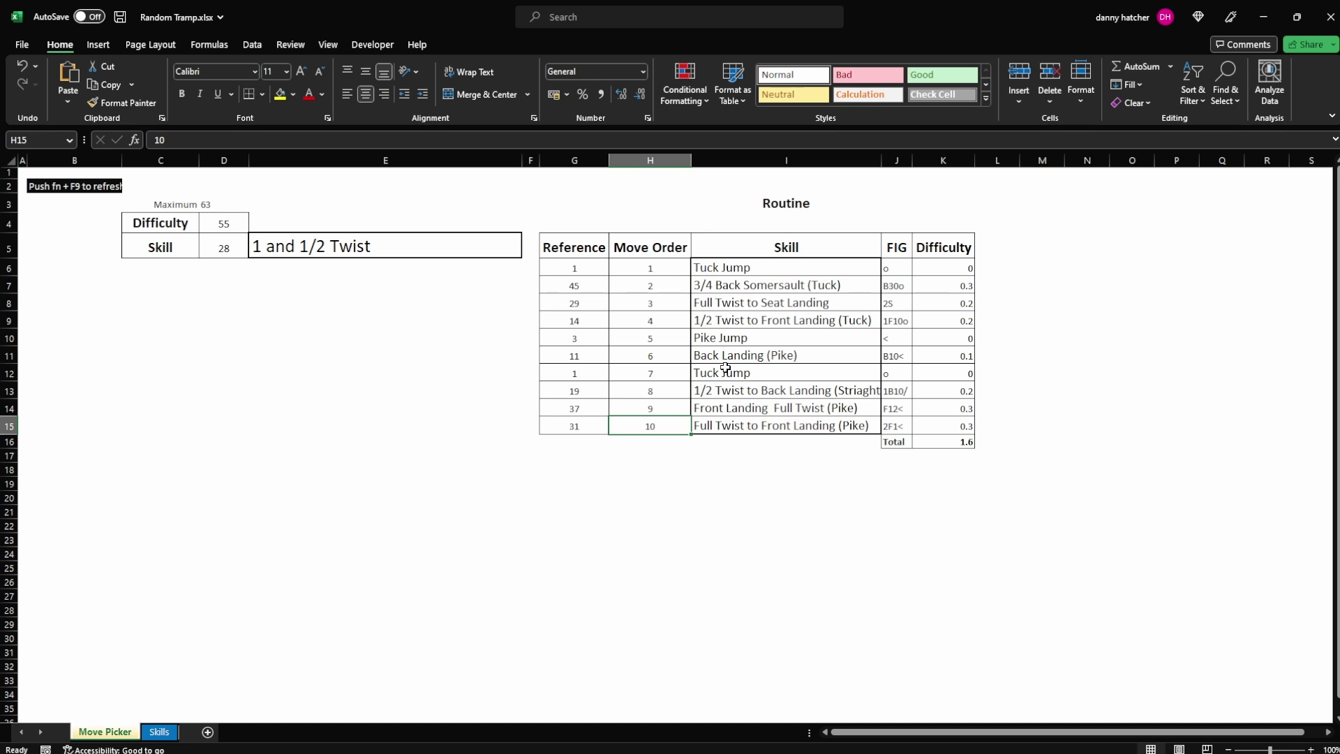
# Re-enter the I6 skill lookup formula to regenerate the routine, then select the ten skill names
pyautogui.click(817, 268)
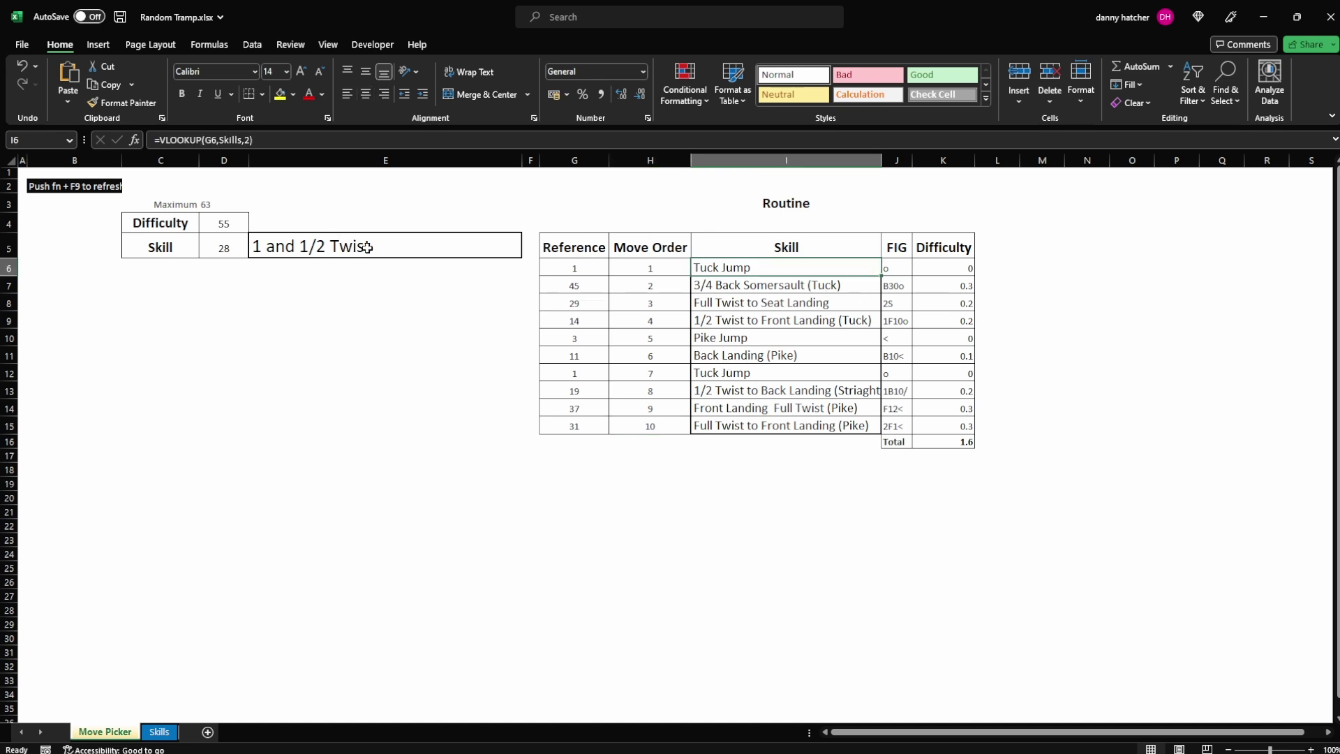
pyautogui.click(301, 135)
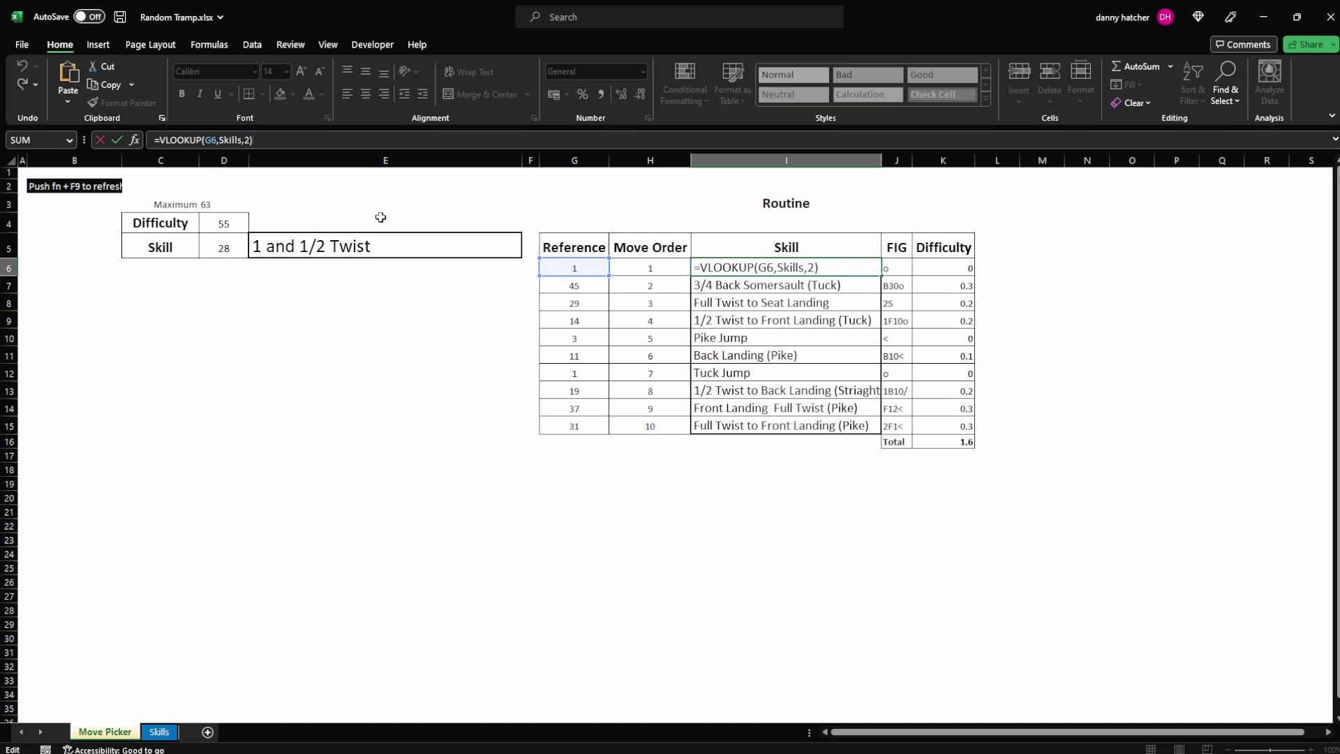
pyautogui.press('Return')
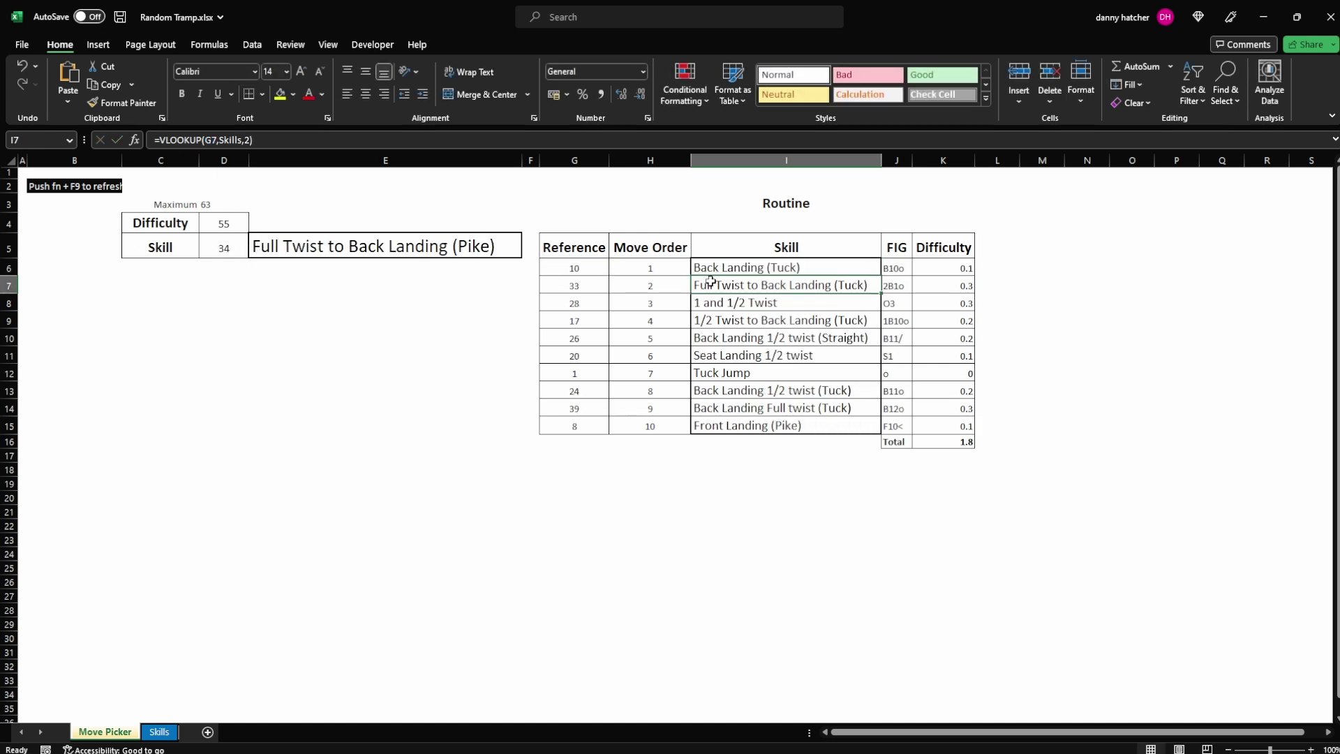
pyautogui.click(595, 285)
pyautogui.doubleClick(760, 287)
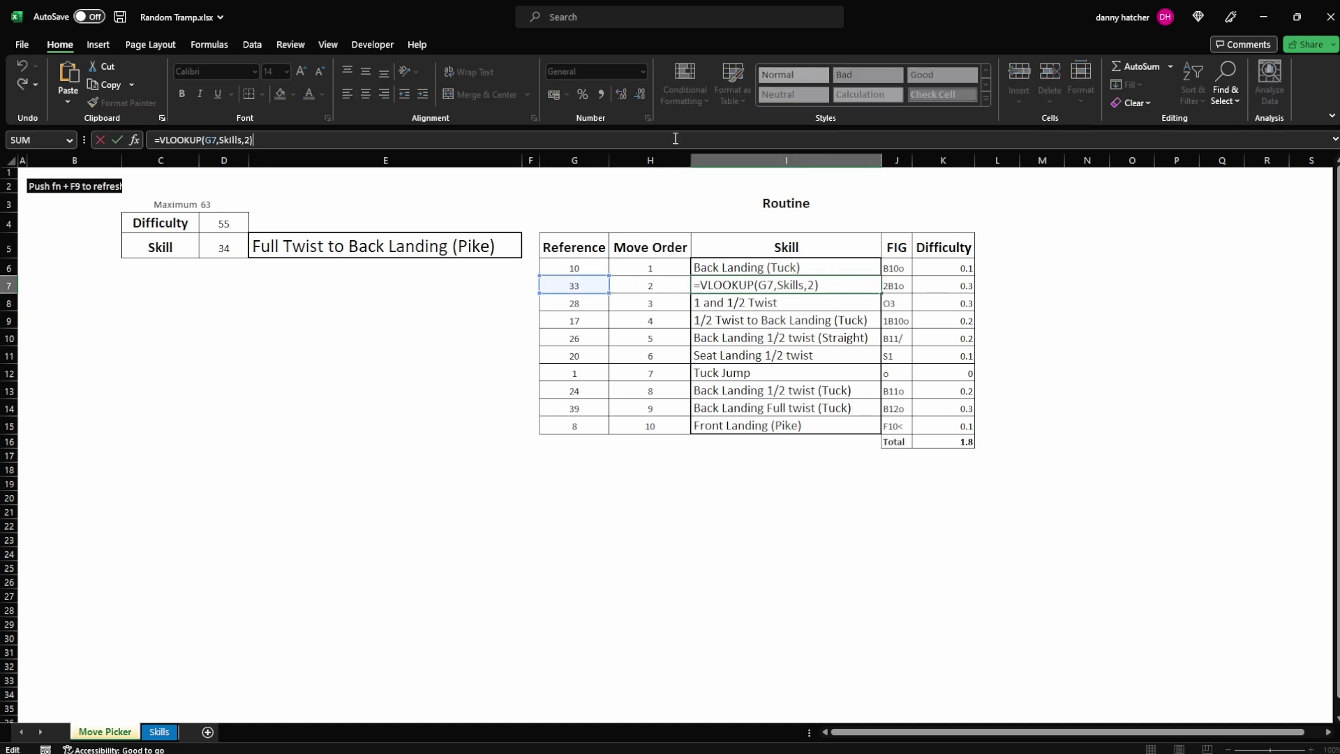
pyautogui.moveTo(750, 267); pyautogui.dragTo(745, 425)
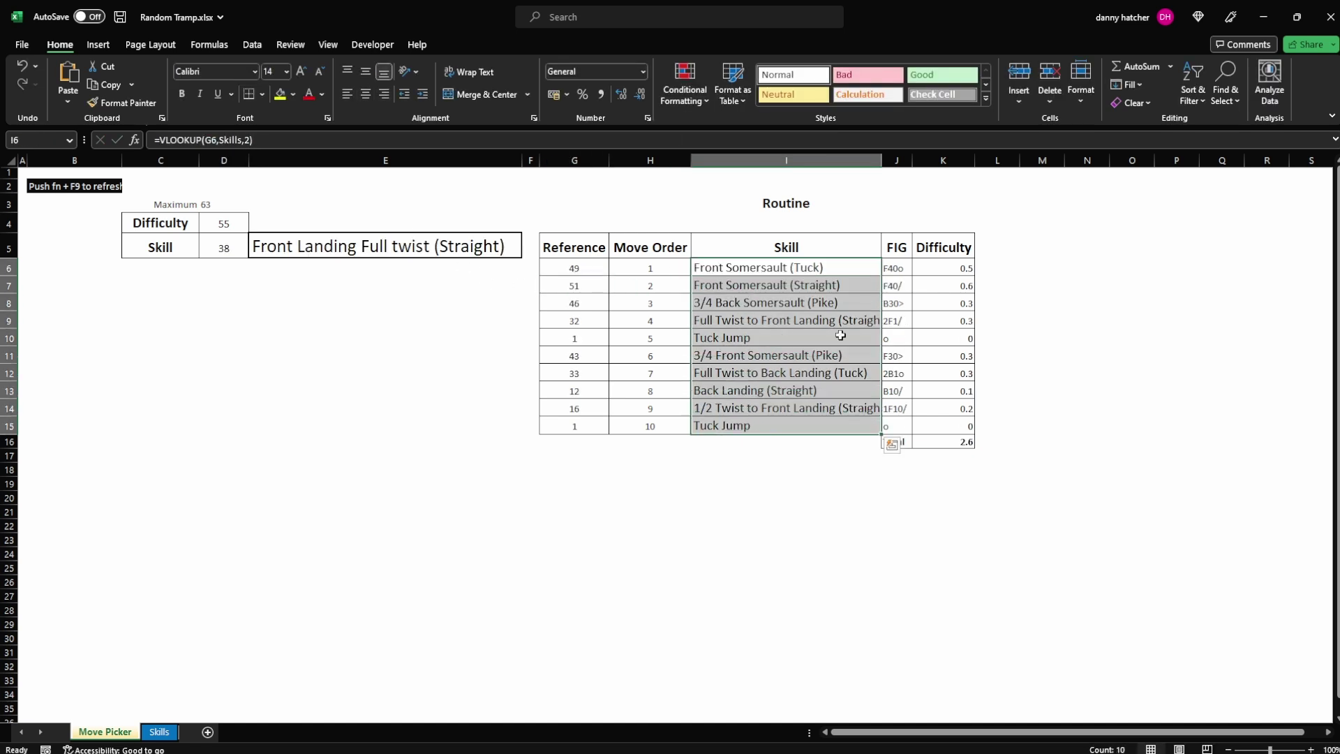
# Compare the FIG, skill name and difficulty VLOOKUP formulas in the first Routine row
pyautogui.click(894, 268)
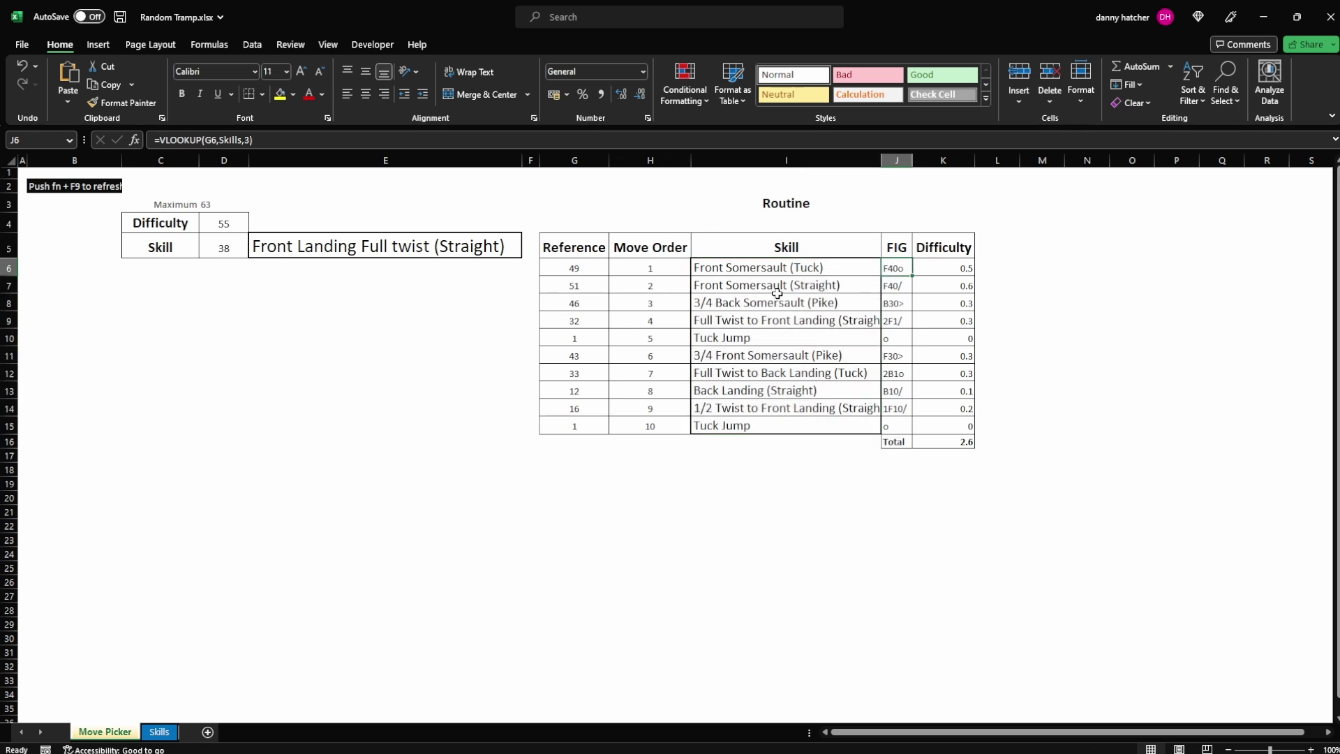
pyautogui.click(772, 270)
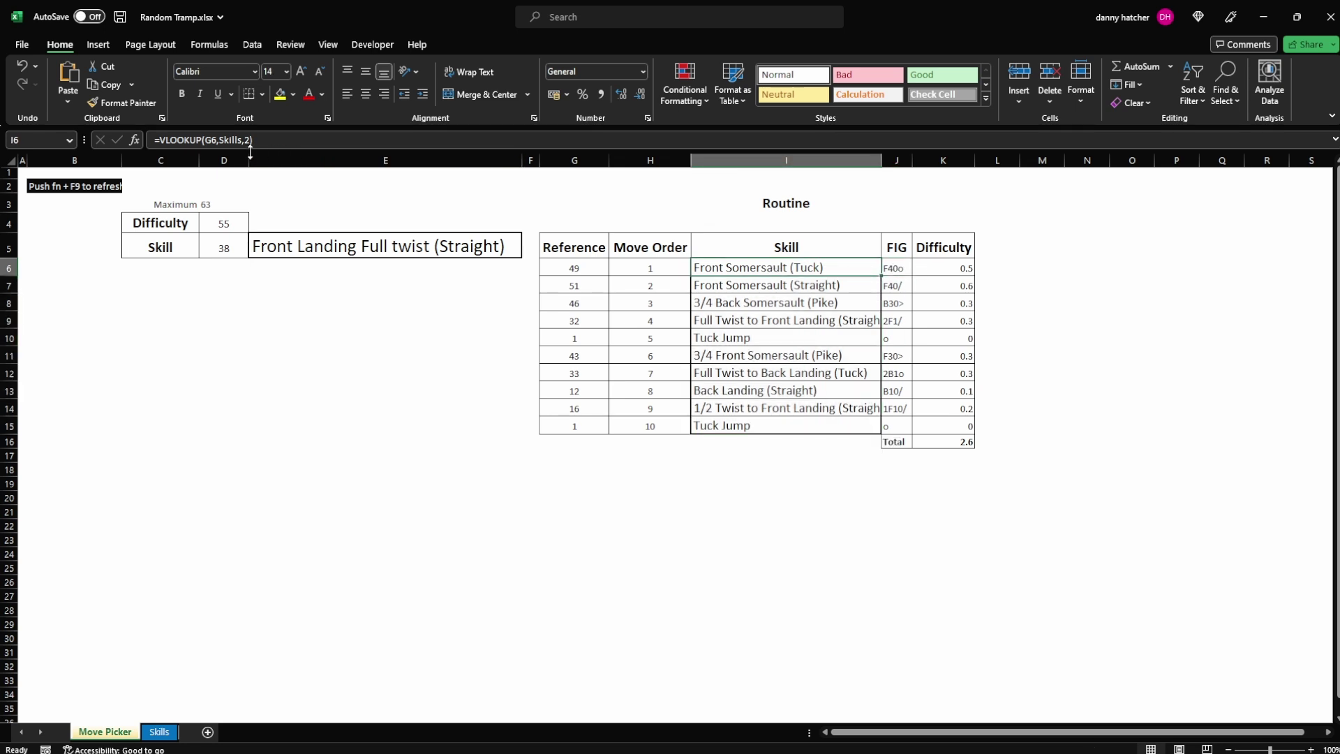
pyautogui.click(887, 268)
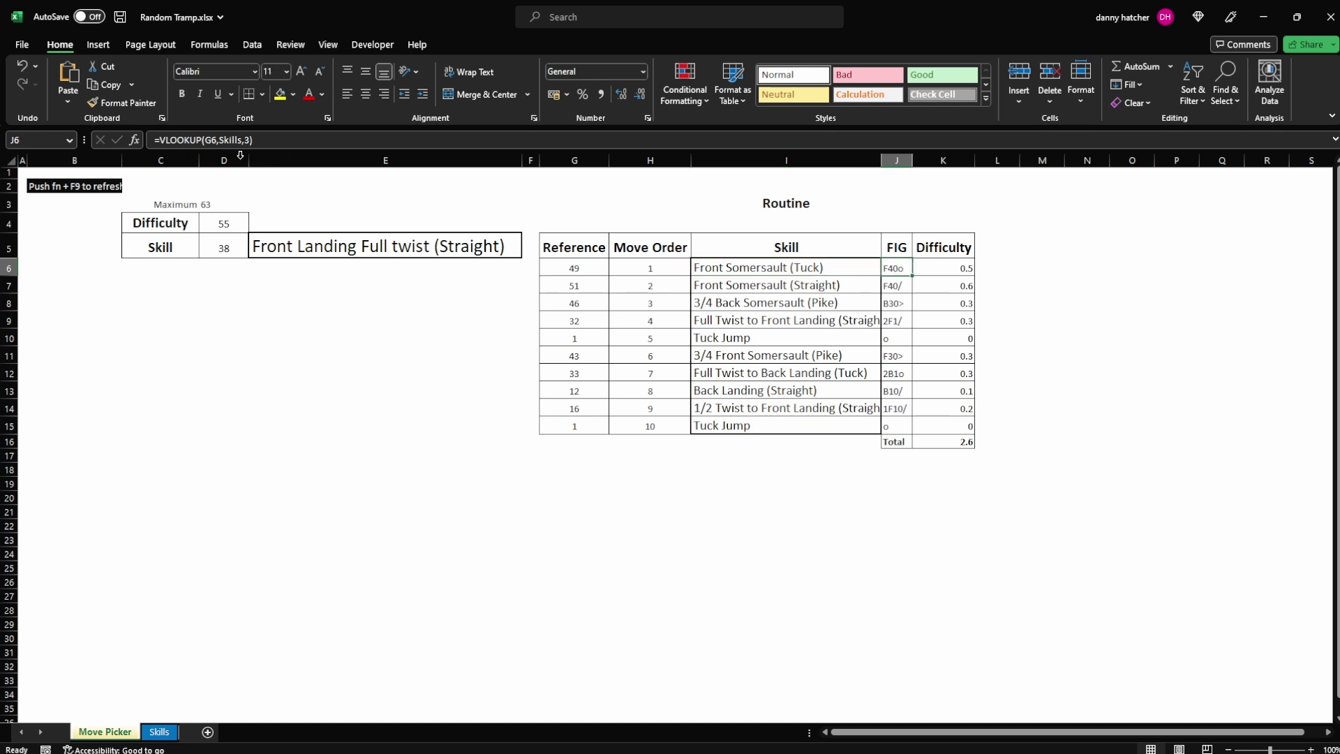
pyautogui.click(937, 268)
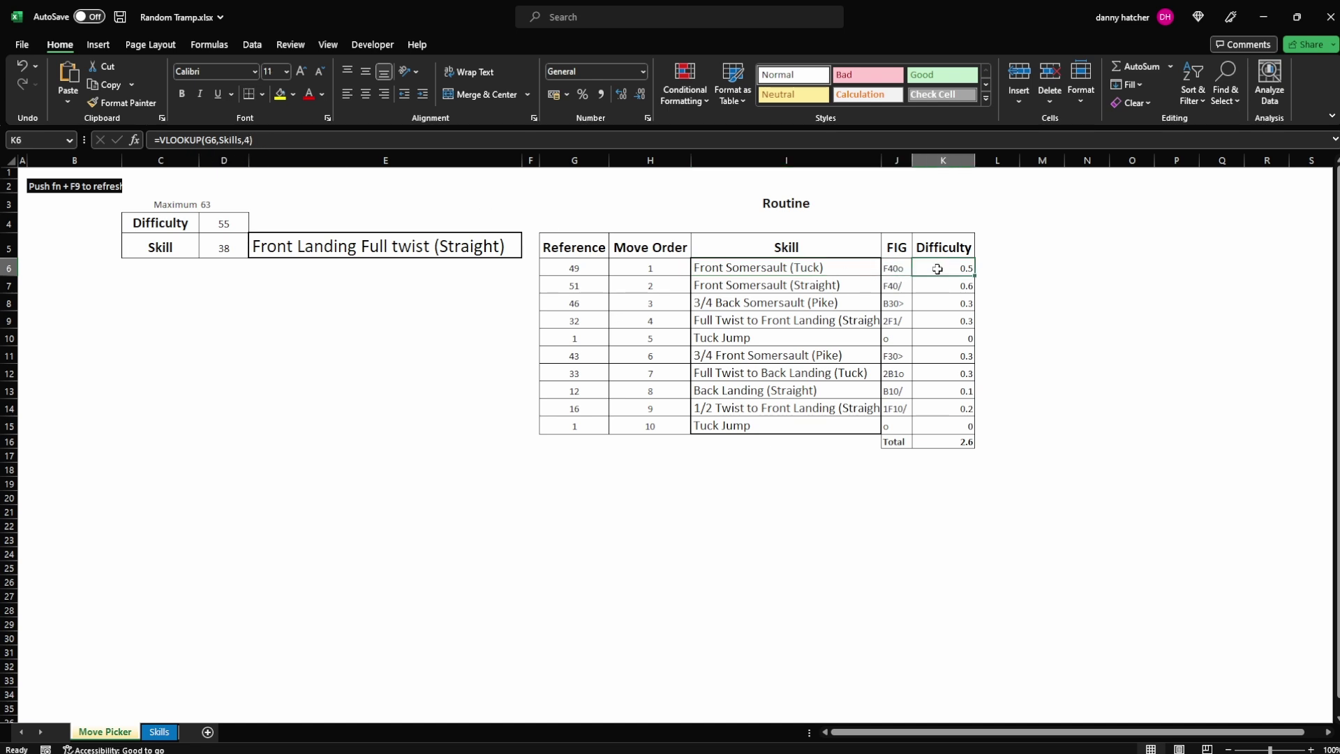
# On the Skills sheet, review skill 13's number, name, FIG code and difficulty
pyautogui.click(164, 731)
pyautogui.click(98, 301)
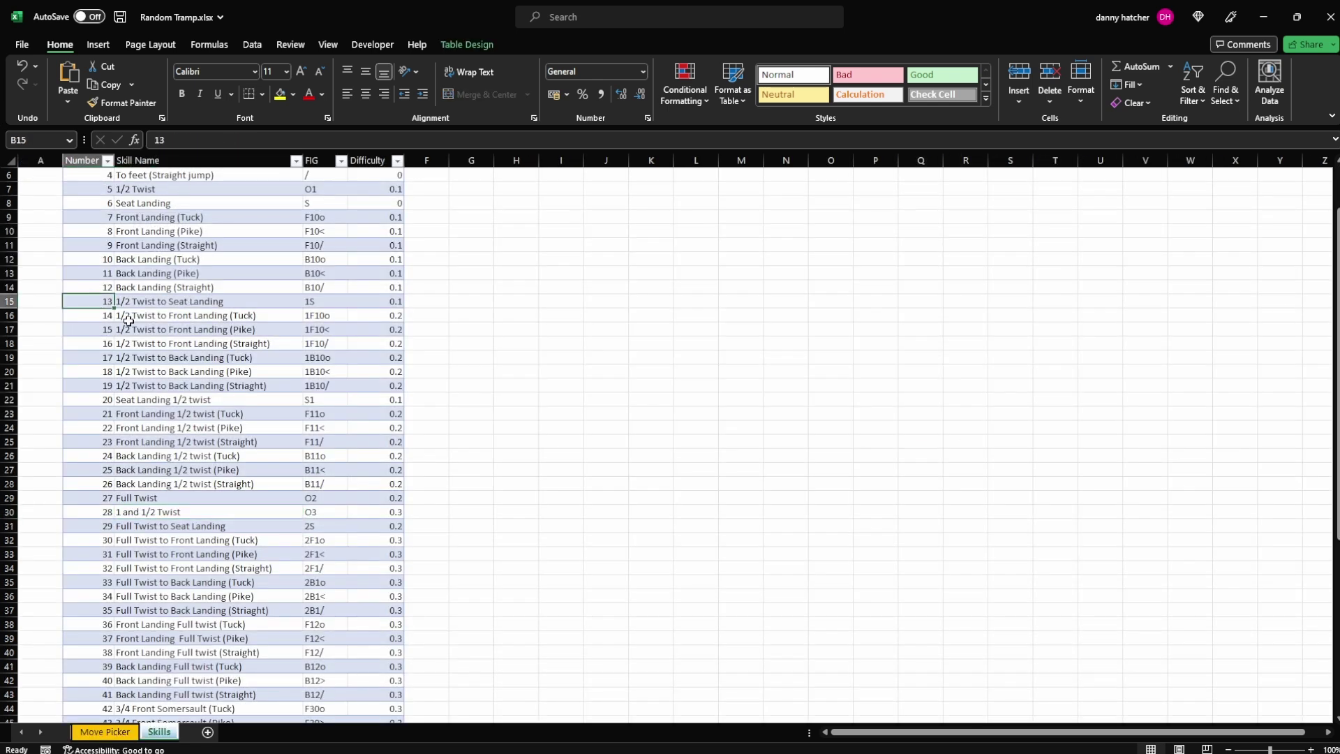
pyautogui.click(175, 305)
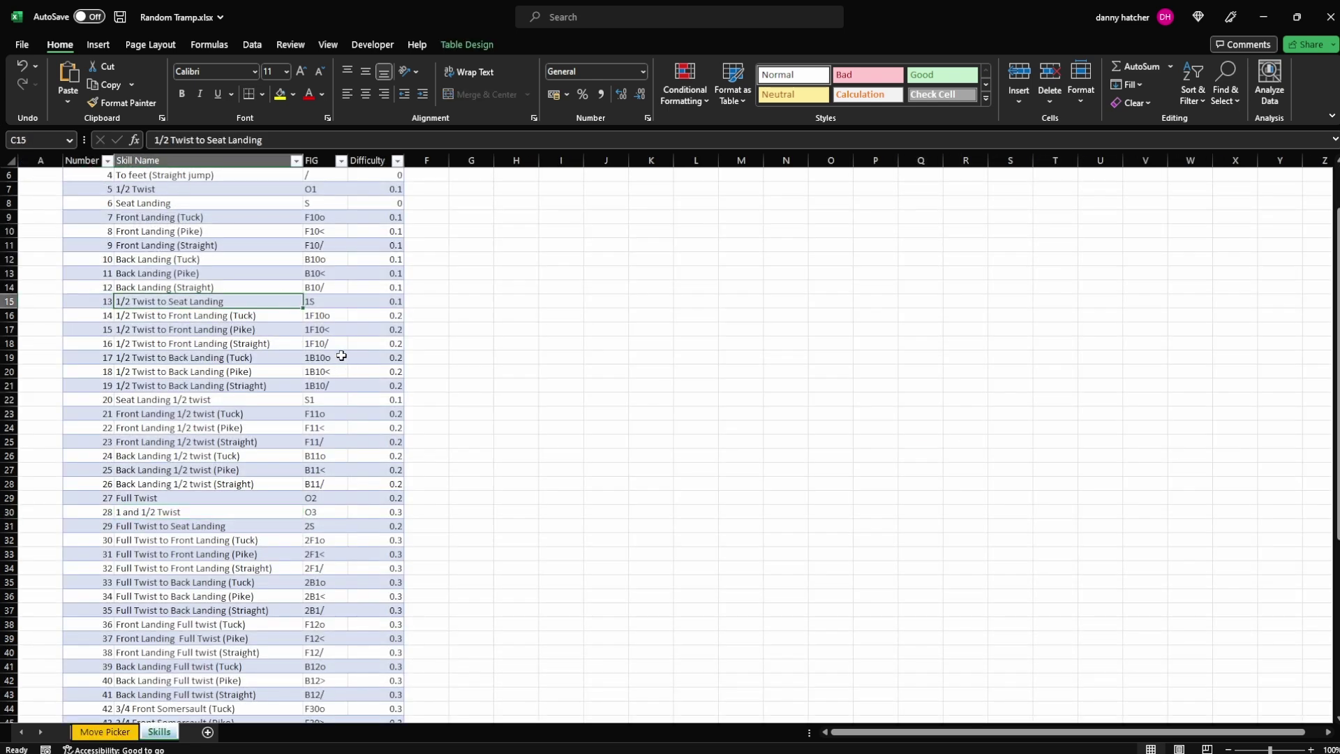
pyautogui.click(325, 305)
pyautogui.click(393, 302)
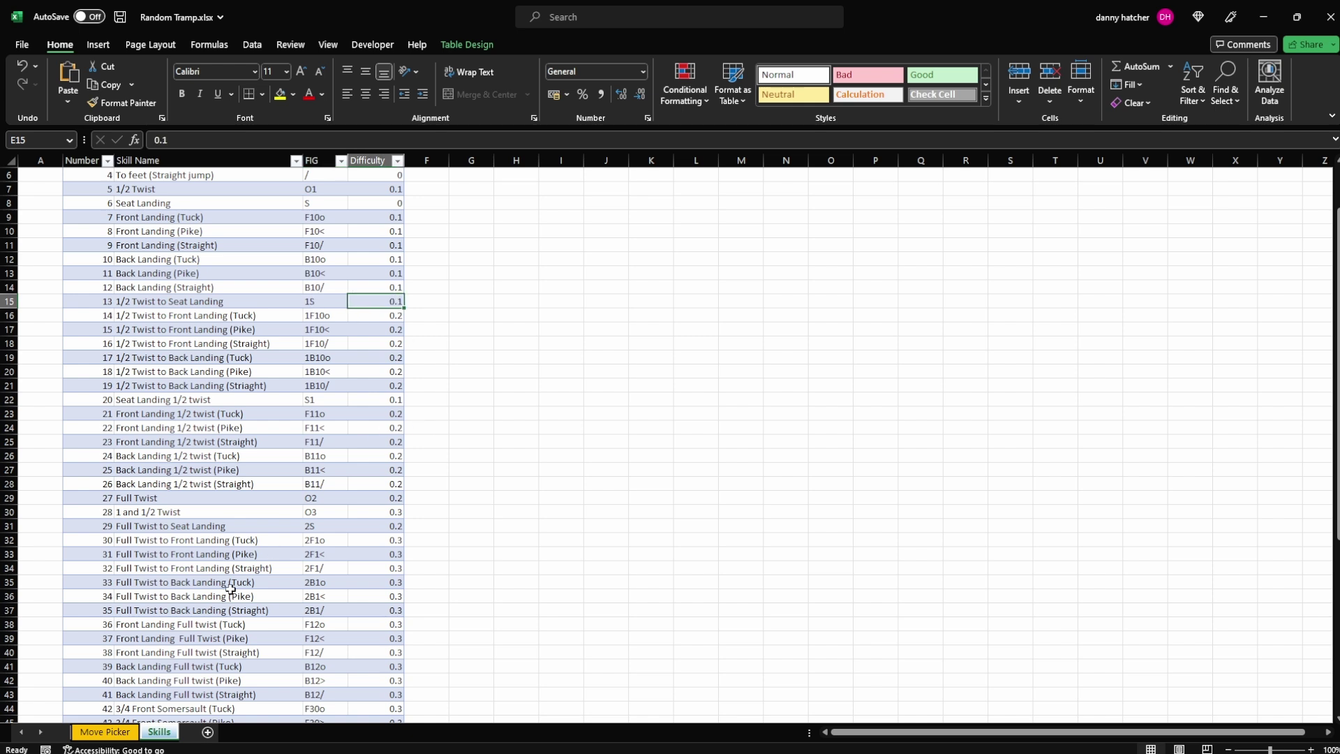
# Confirm the =SUM(K6:K15) total in K16 and select the ten difficulty values
pyautogui.click(124, 734)
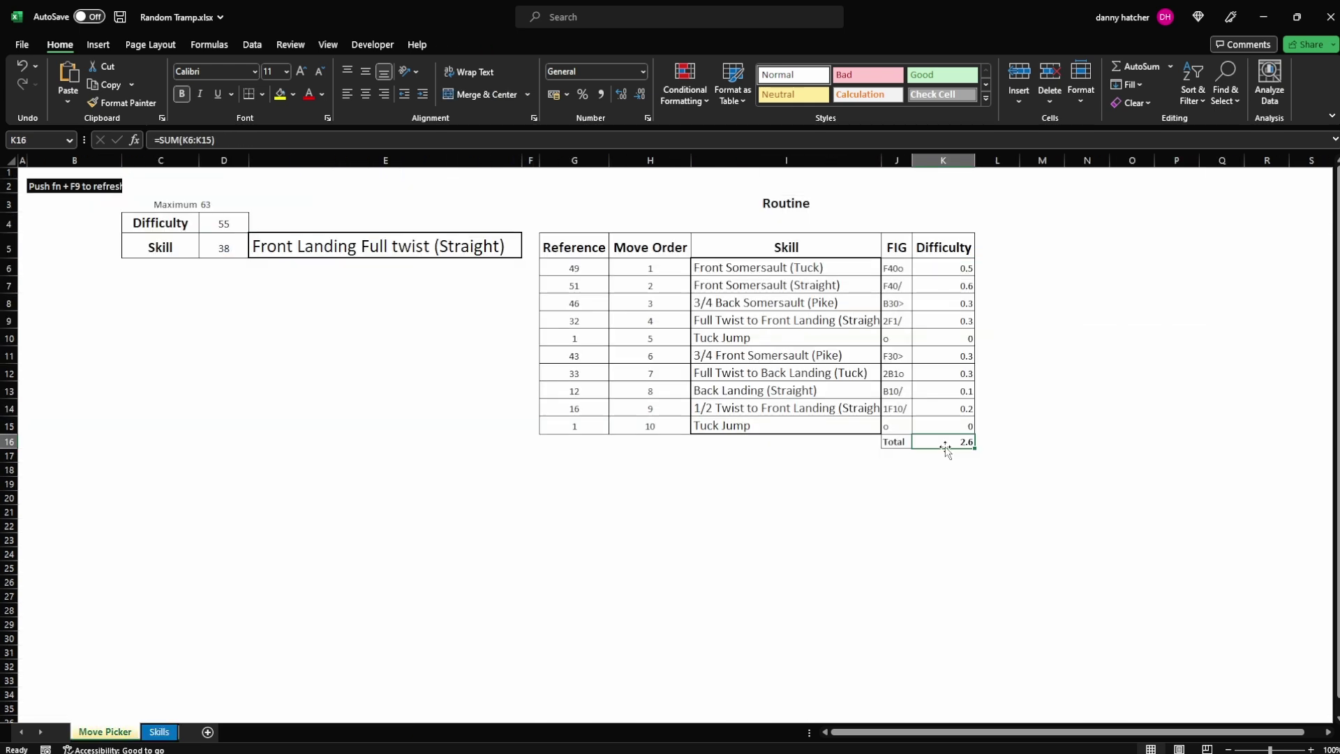
pyautogui.press('F2')
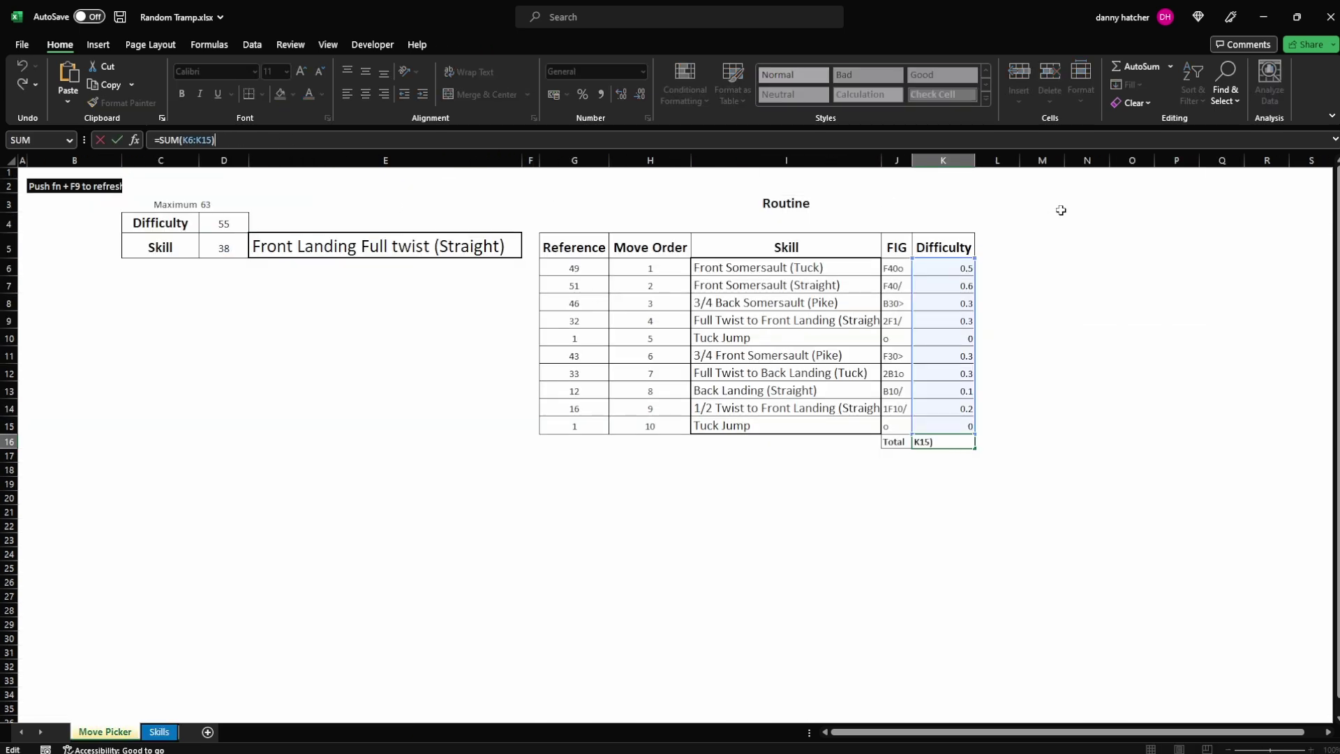
pyautogui.press('Return')
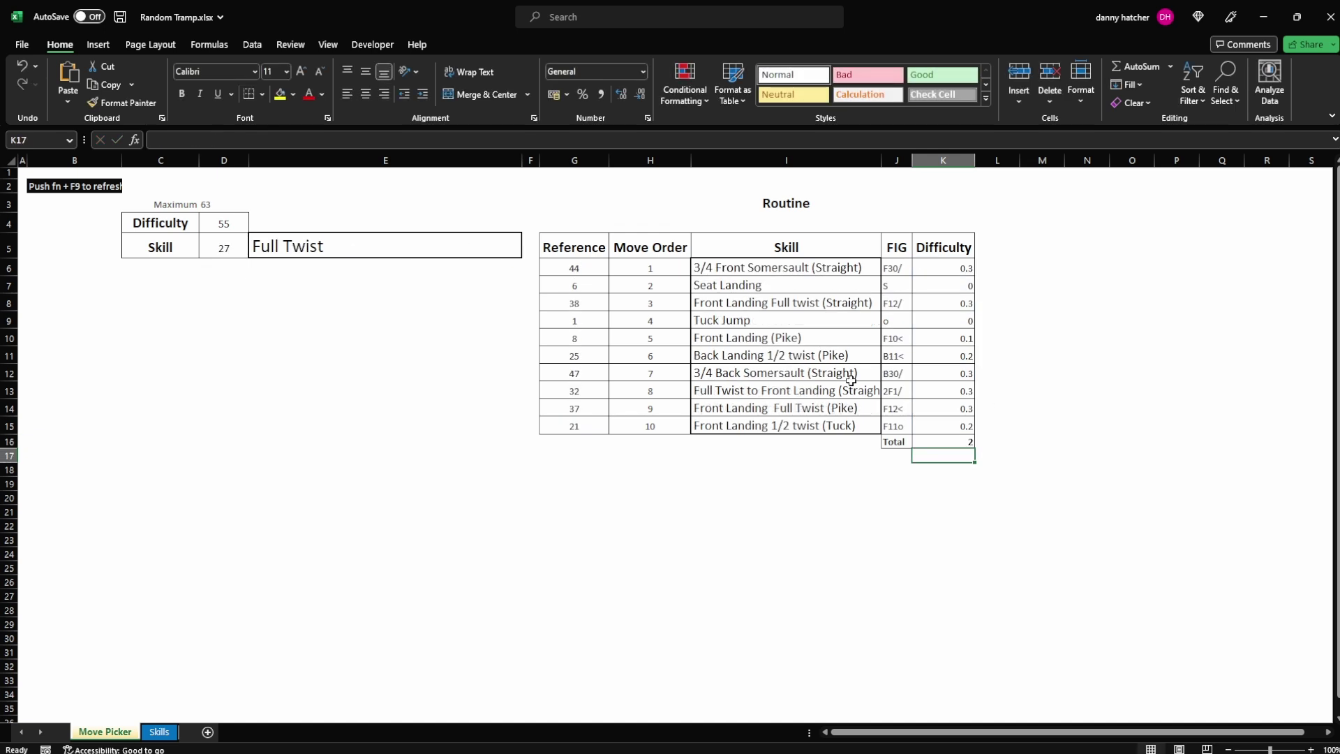
pyautogui.moveTo(955, 268); pyautogui.dragTo(939, 422)
# Compare the skill and difficulty lookup formulas, then recheck the ten difficulties and their total of 2
pyautogui.click(789, 270)
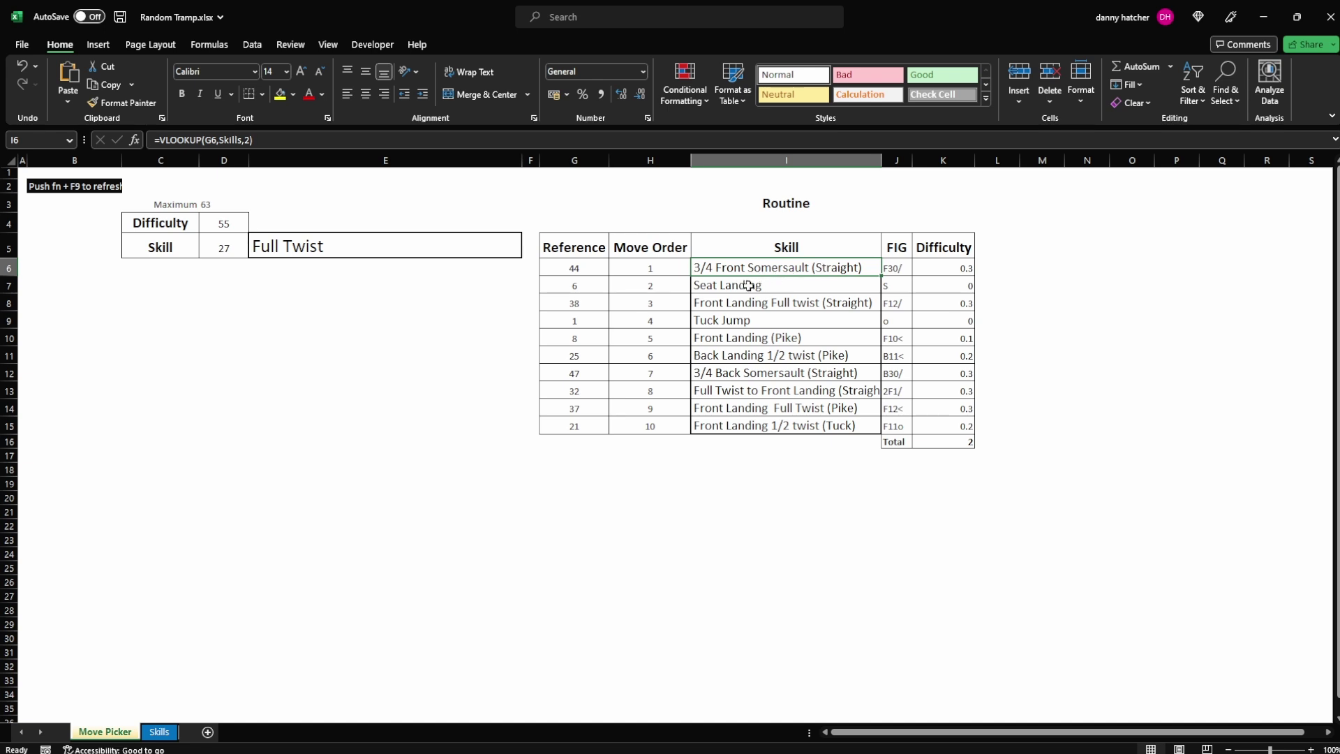
pyautogui.click(943, 264)
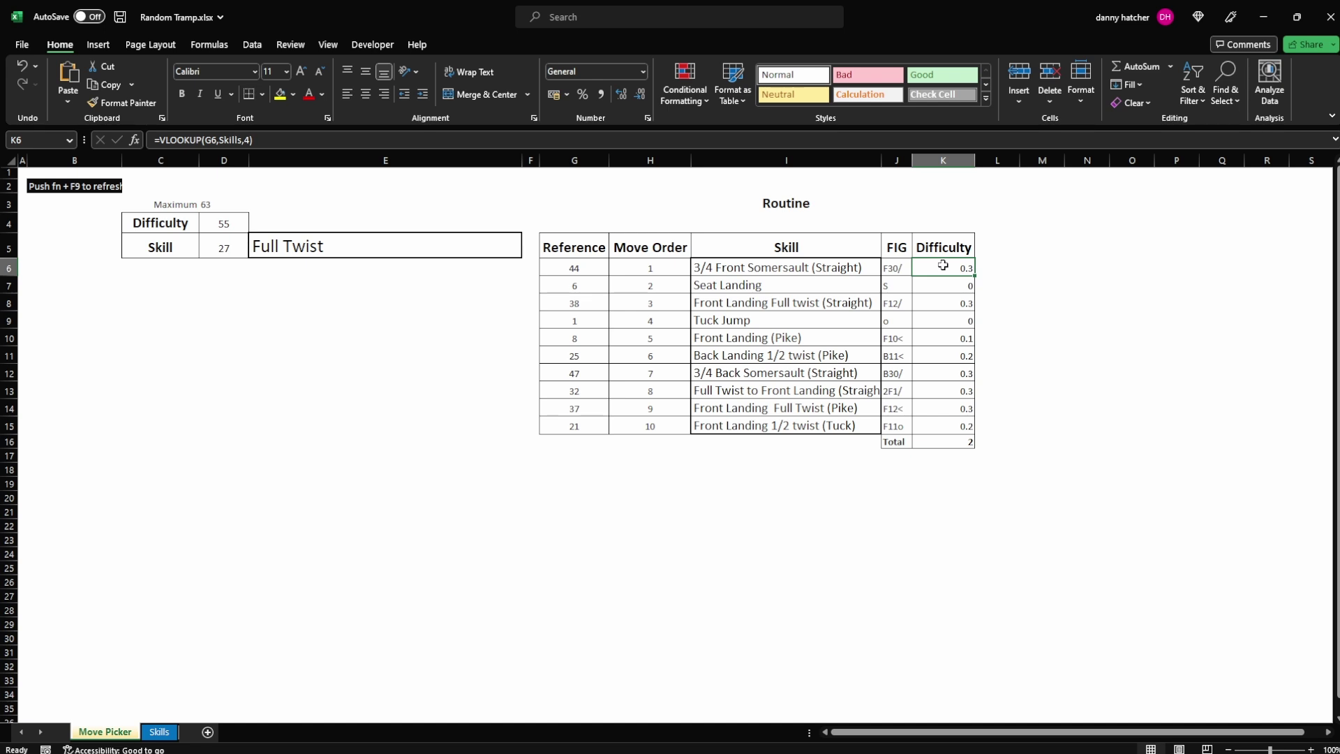
pyautogui.click(857, 266)
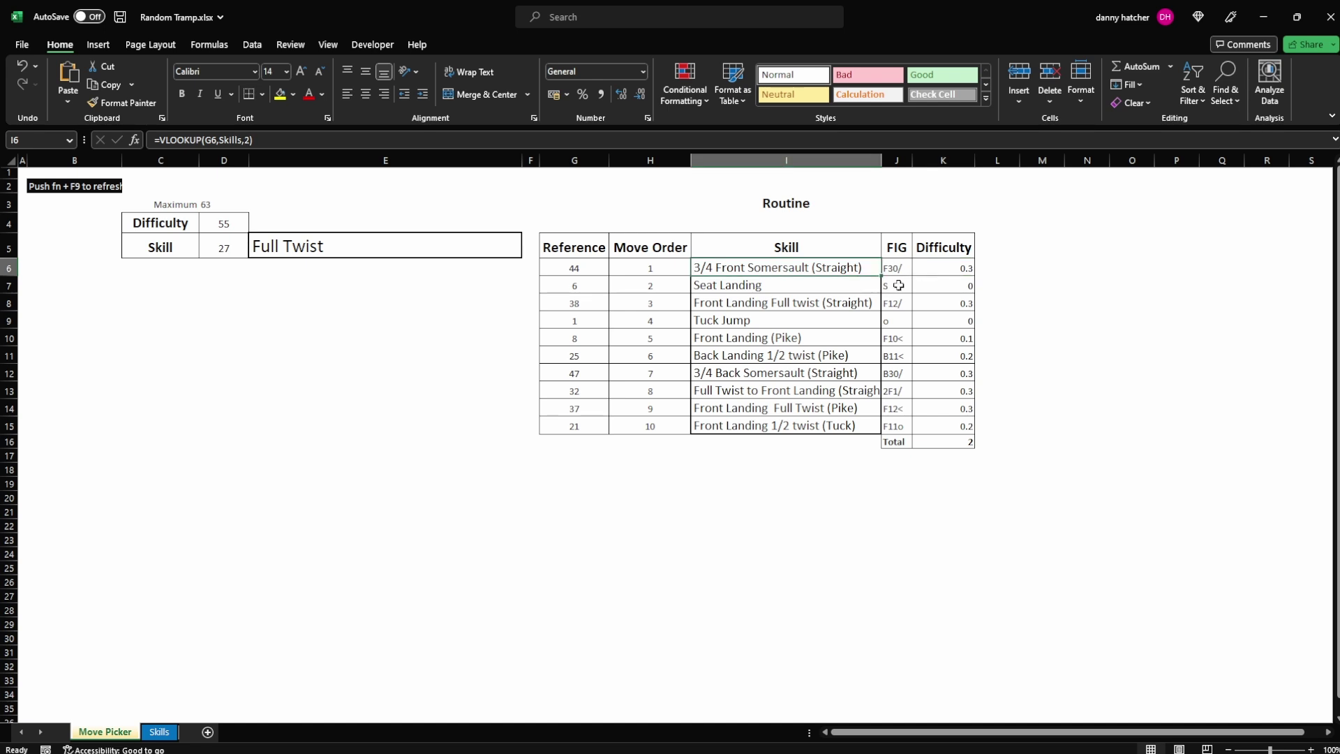
pyautogui.moveTo(928, 268); pyautogui.dragTo(951, 431)
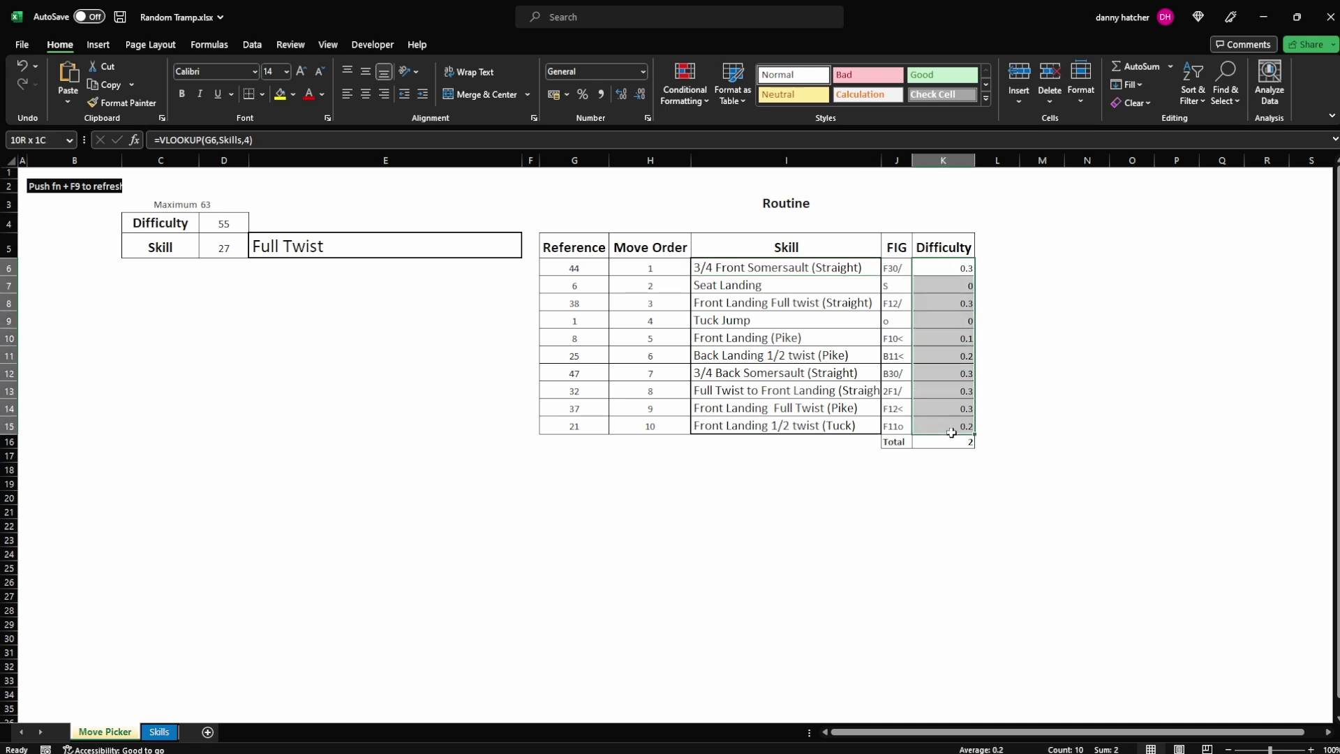
pyautogui.click(955, 441)
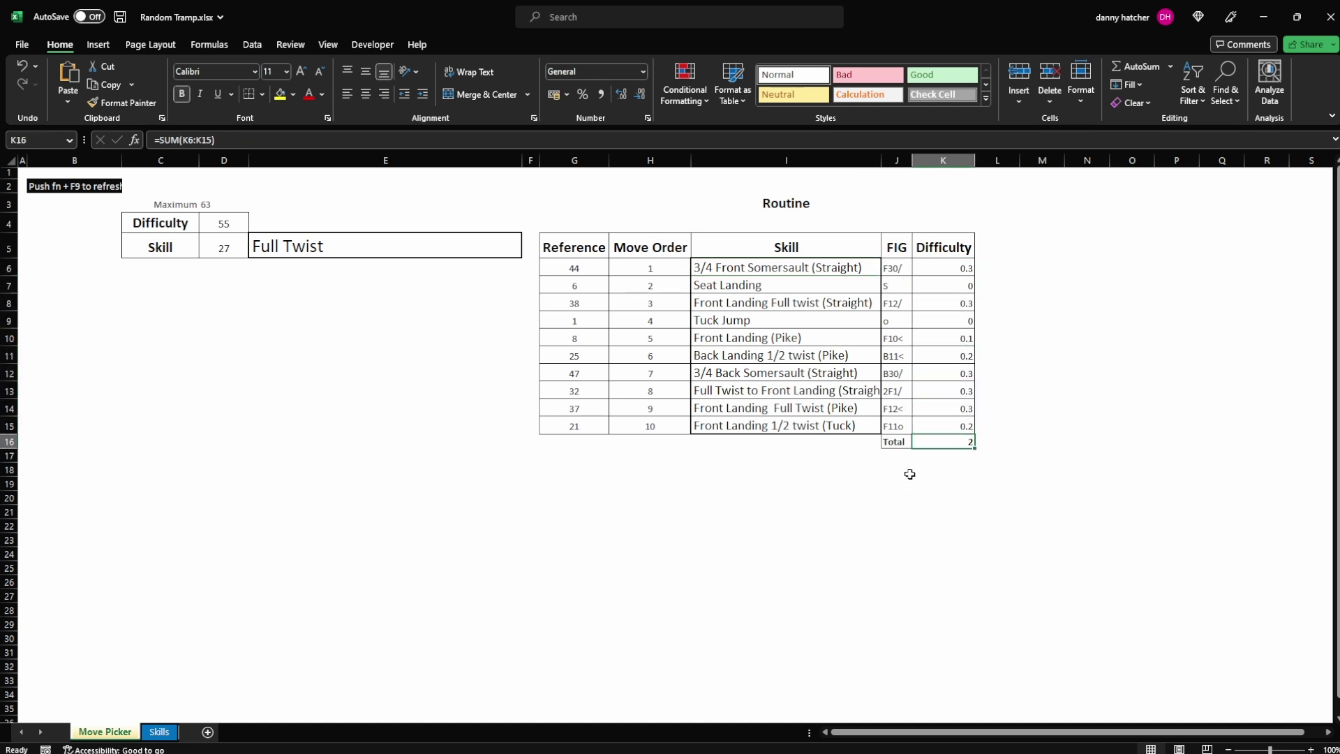